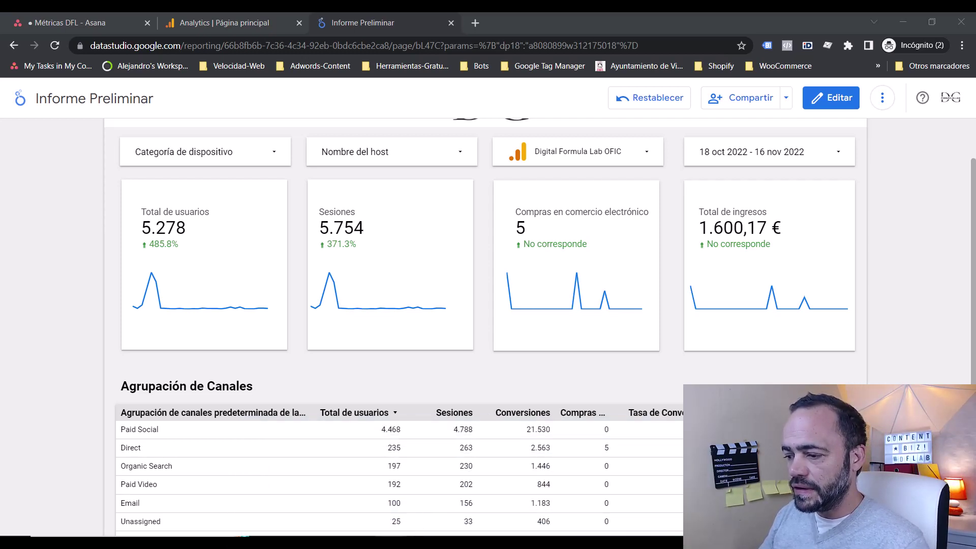
# Step: Switch from the Informe Preliminar report to the campaigns list in Meta Ads Manager
pyautogui.moveTo(390, 544)
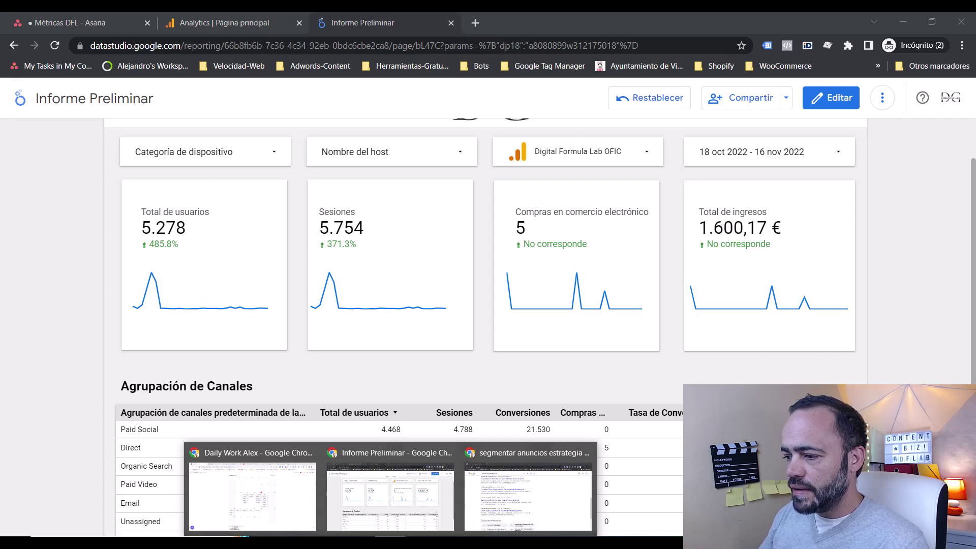
pyautogui.moveTo(275, 500)
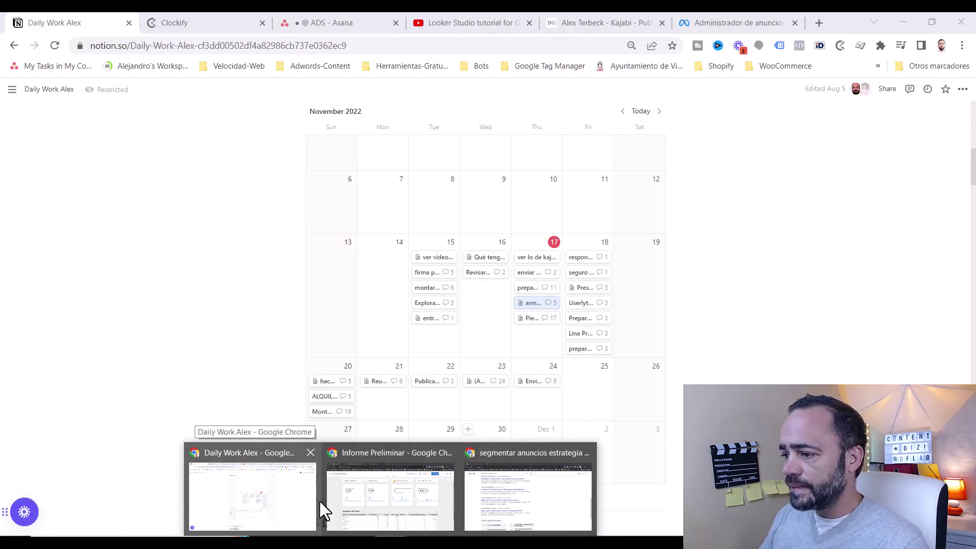
pyautogui.moveTo(364, 505)
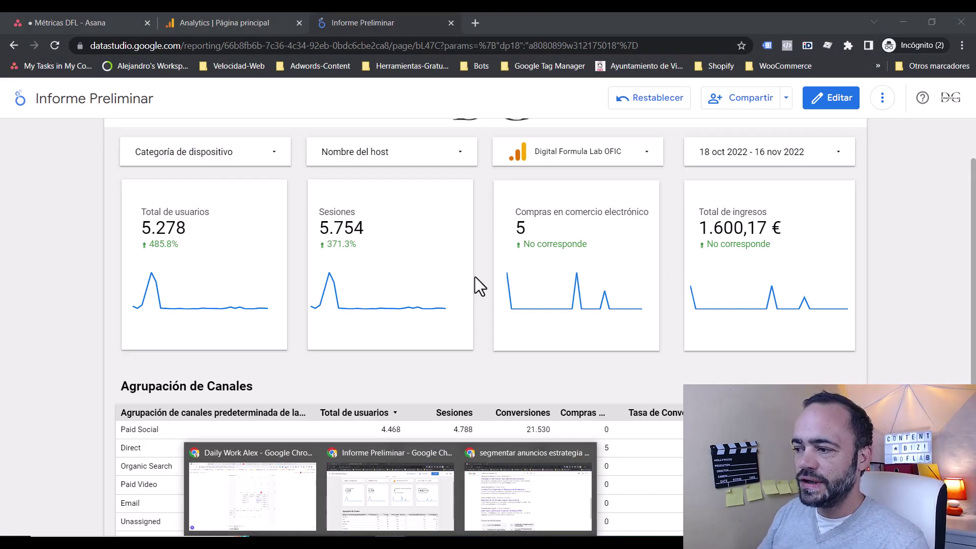
pyautogui.click(267, 488)
pyautogui.click(696, 23)
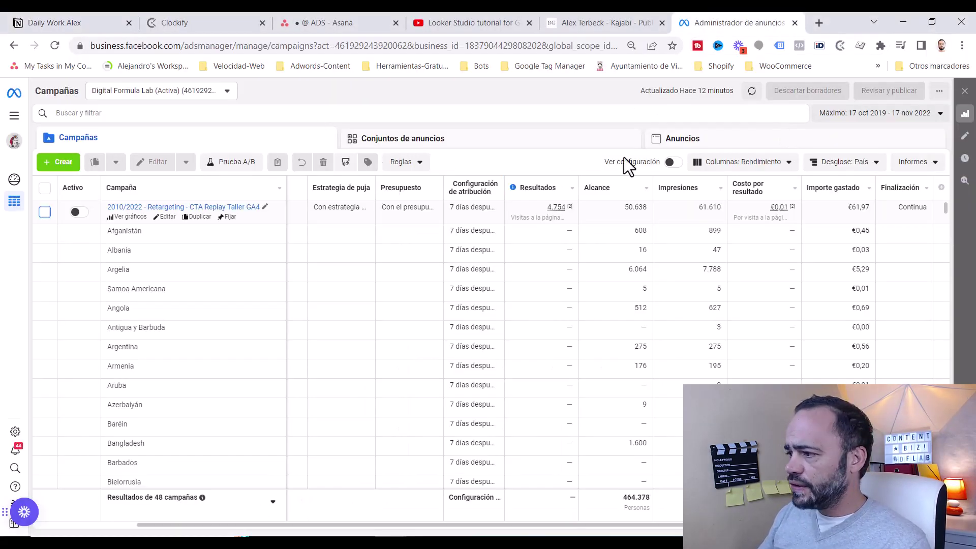
# Step: Clear the country breakdown from the campaigns table
pyautogui.click(850, 165)
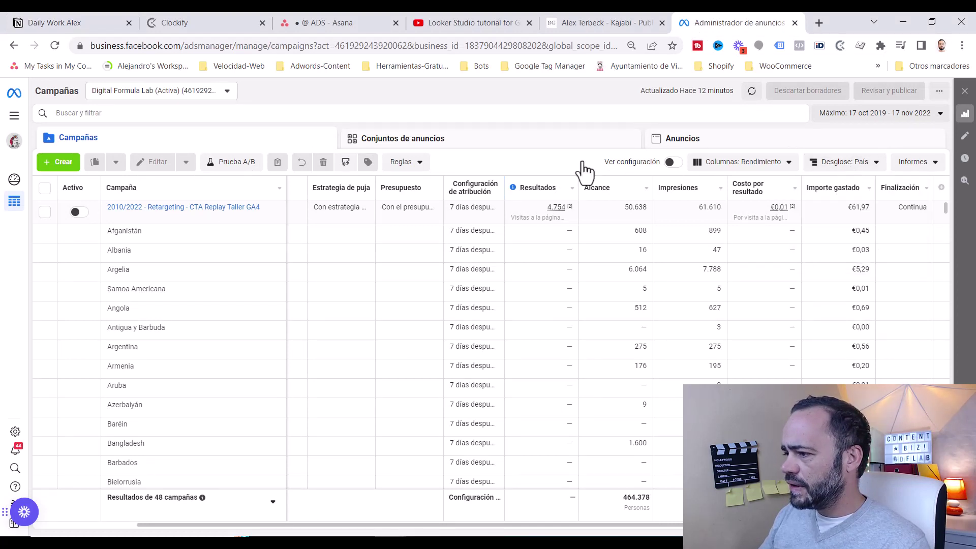
pyautogui.click(861, 165)
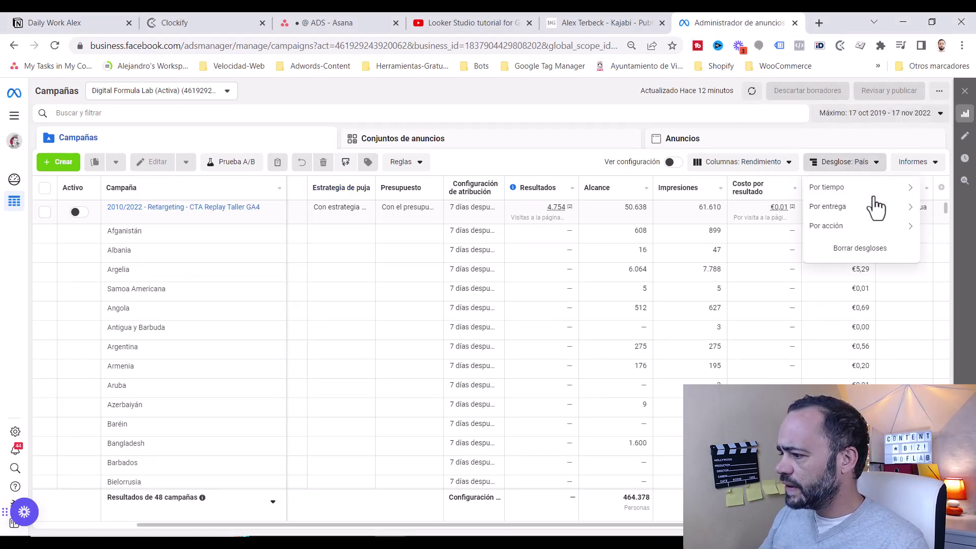
pyautogui.click(898, 258)
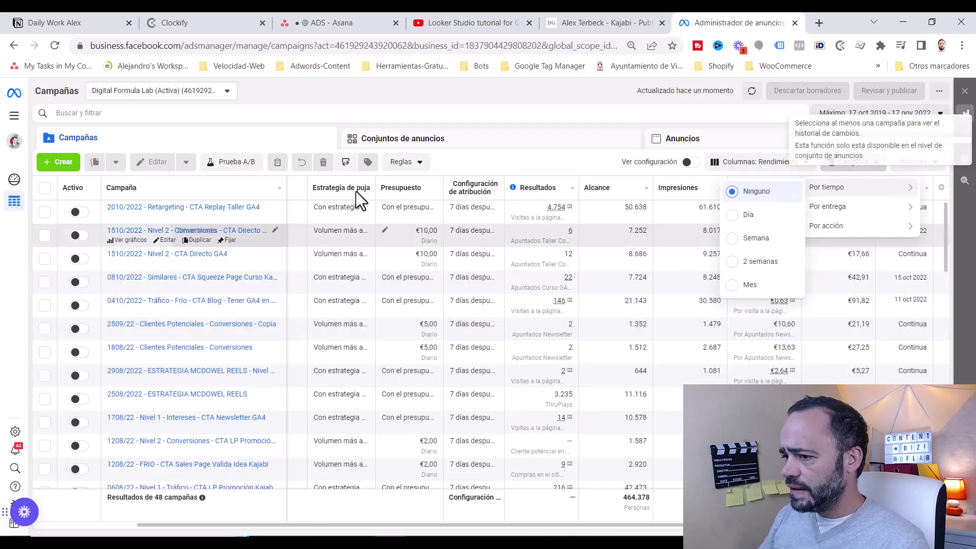
# Step: Look at the delivery breakdown options and the account's list of individual ads, returning to the campaigns list
pyautogui.moveTo(138, 219)
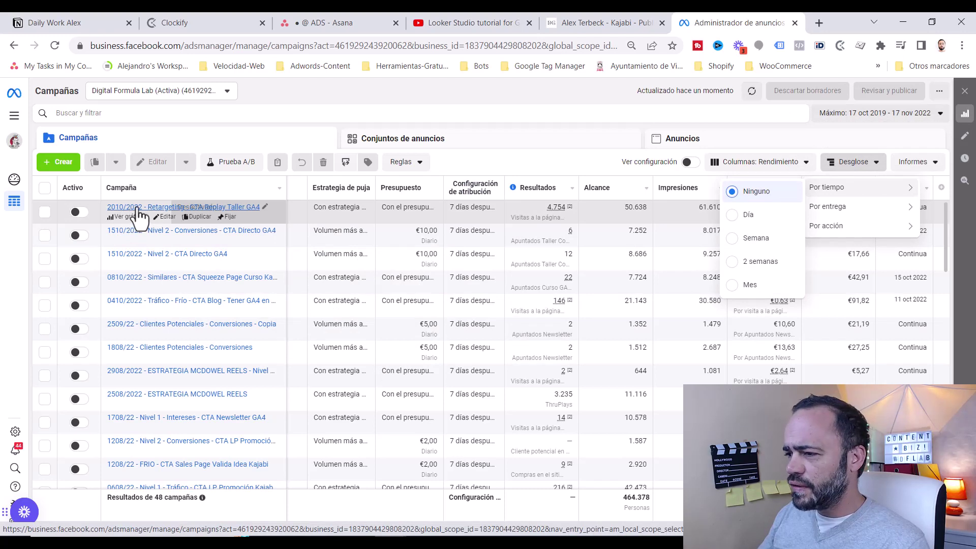
pyautogui.moveTo(910, 206)
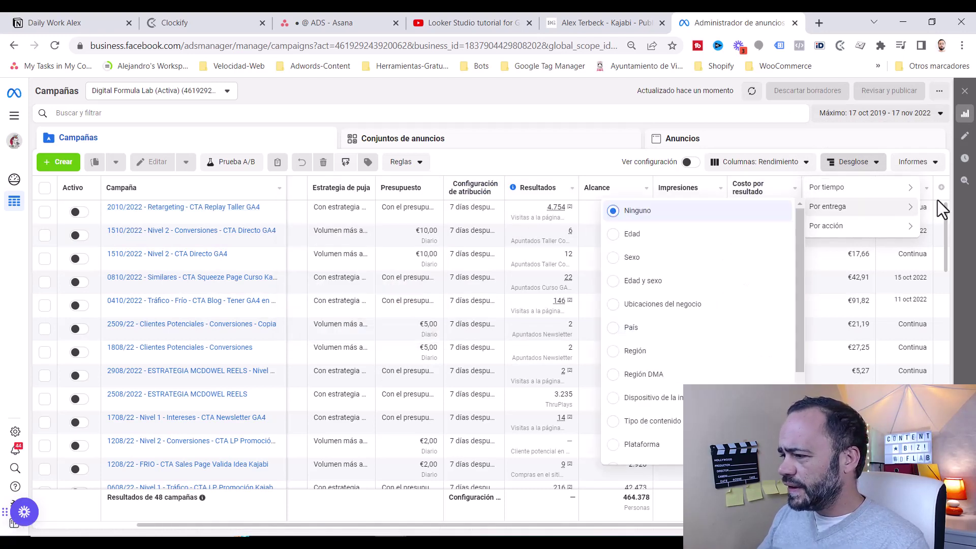
pyautogui.click(906, 142)
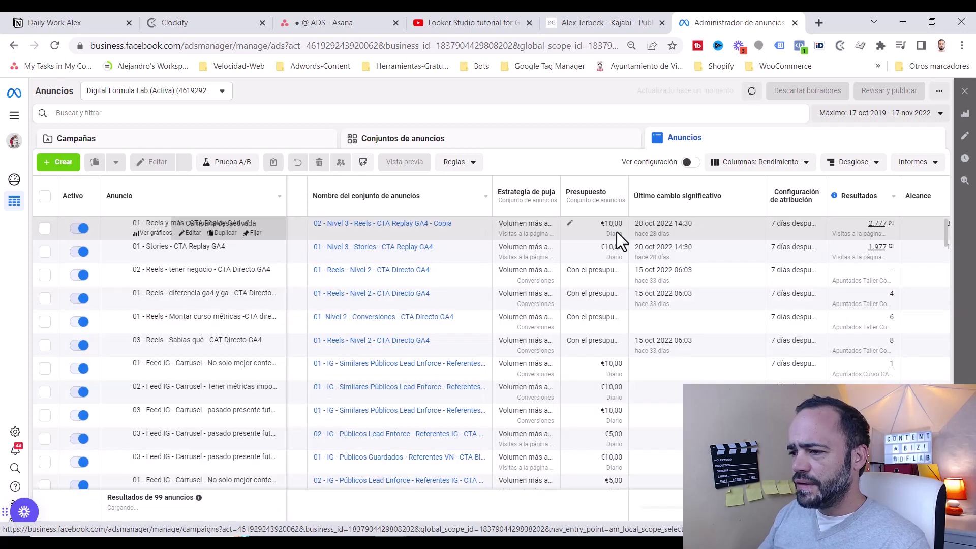
pyautogui.click(227, 142)
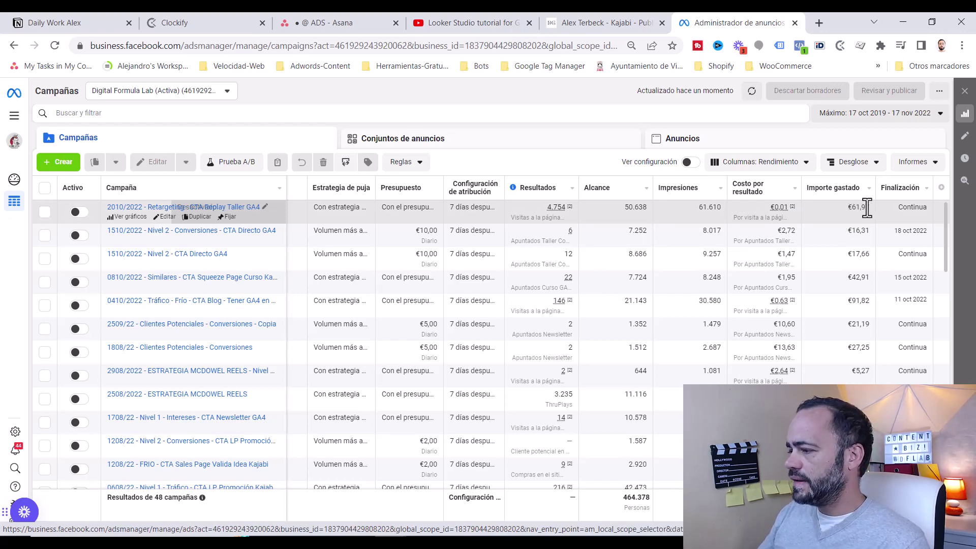
# Step: Apply the Informe DFL column preset to the campaigns table and review its cost, click-through, purchase and landing page columns
pyautogui.click(772, 169)
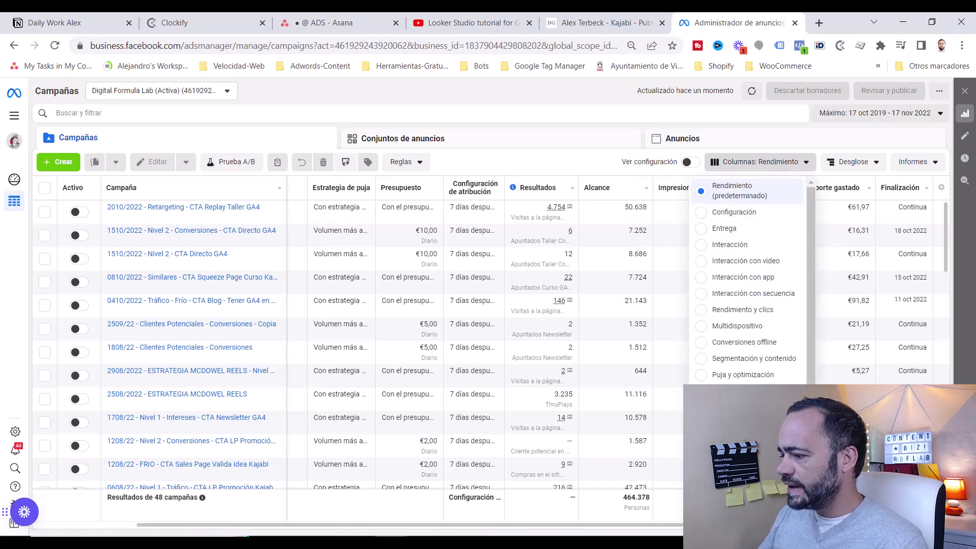
pyautogui.click(742, 429)
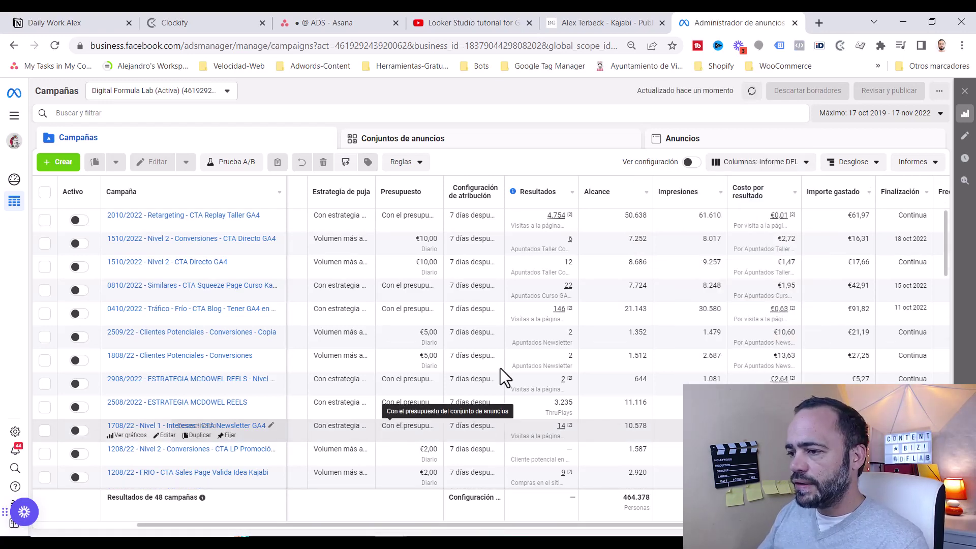
pyautogui.hscroll(5, 540, 528)
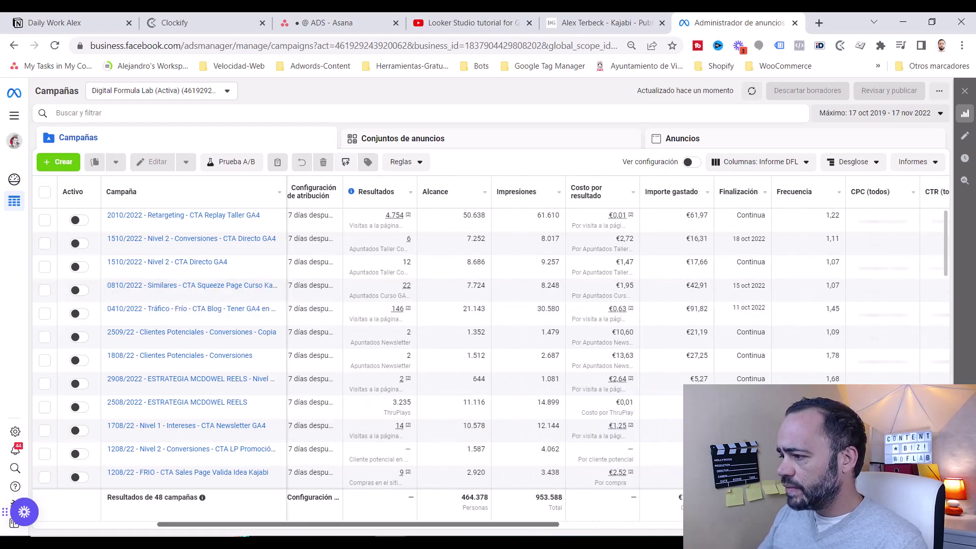
pyautogui.hscroll(5, 488, 346)
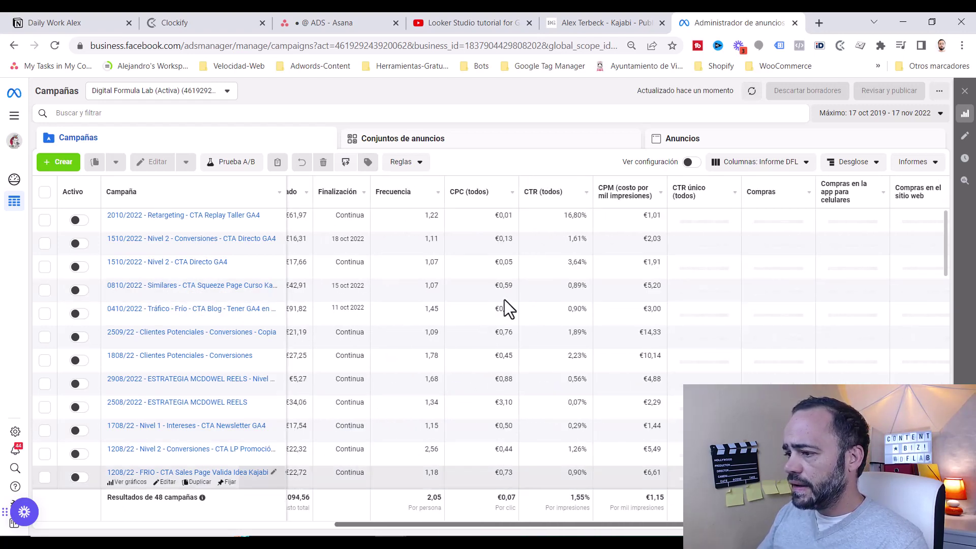
pyautogui.click(568, 221)
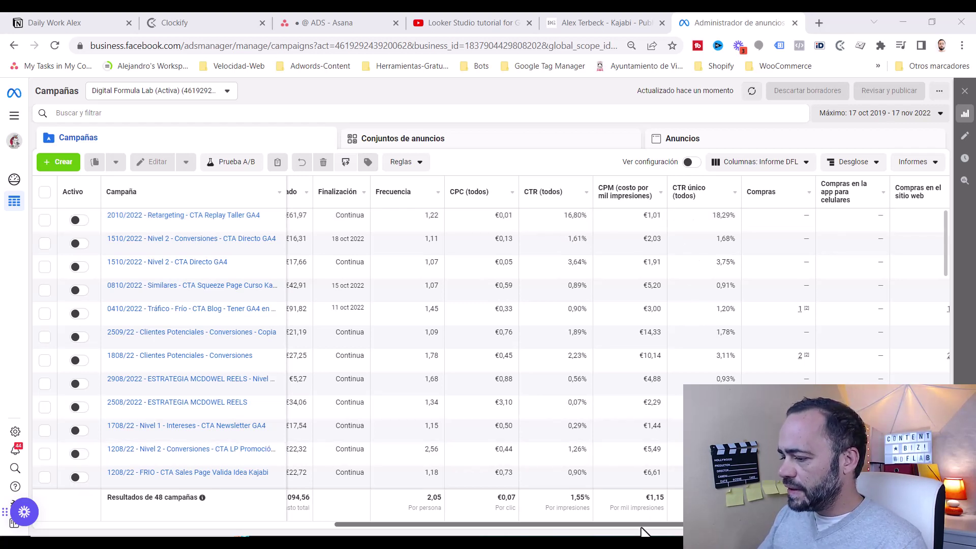
pyautogui.moveTo(655, 528); pyautogui.dragTo(866, 528)
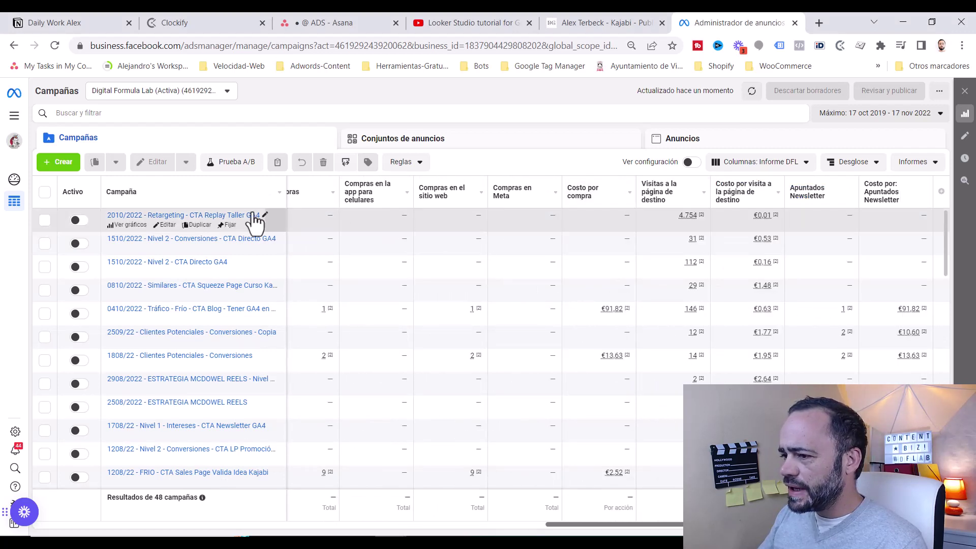
# Step: Open the 02 - Nivel 3 - Reels ad set of the 2010/2022 Retargeting campaign and review its optimization, budget and custom audiences
pyautogui.click(173, 216)
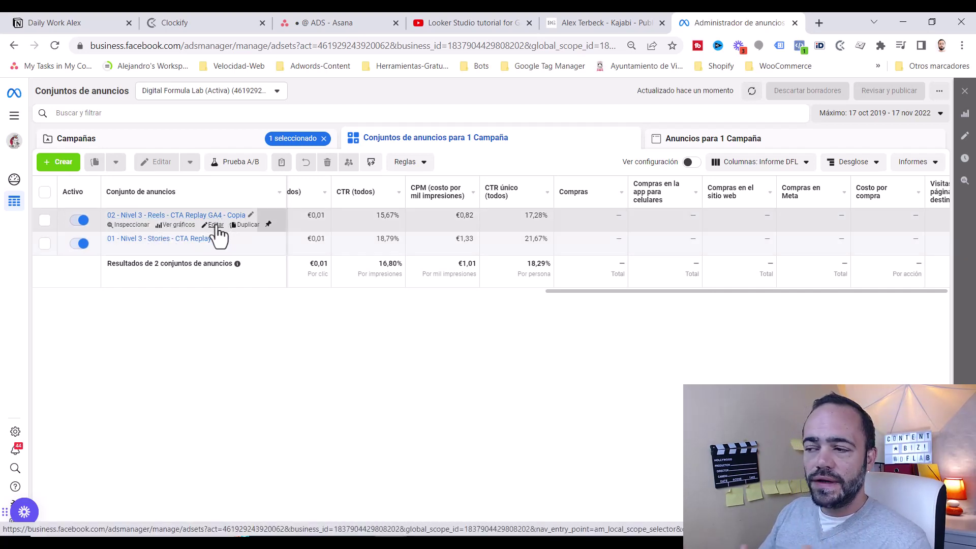
pyautogui.click(216, 225)
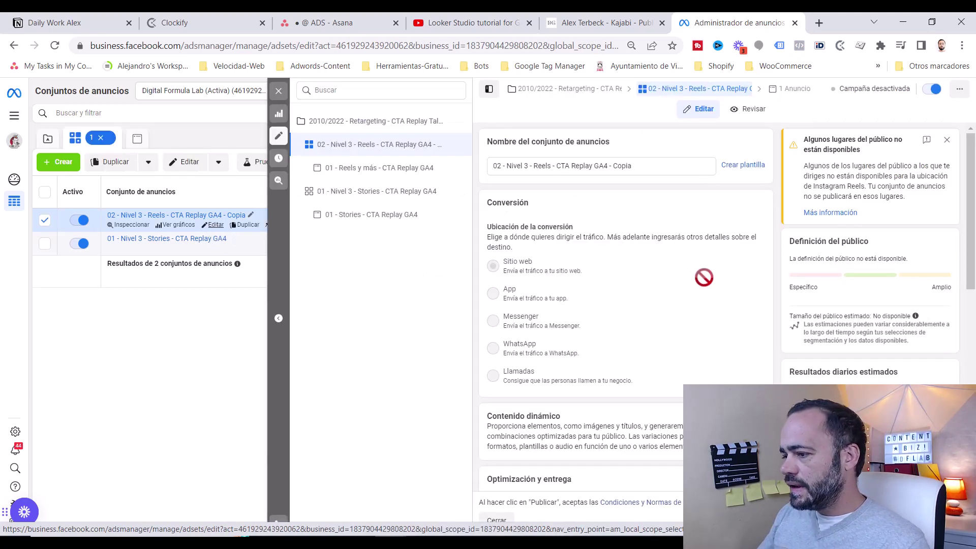
pyautogui.scroll(-5, 630, 295)
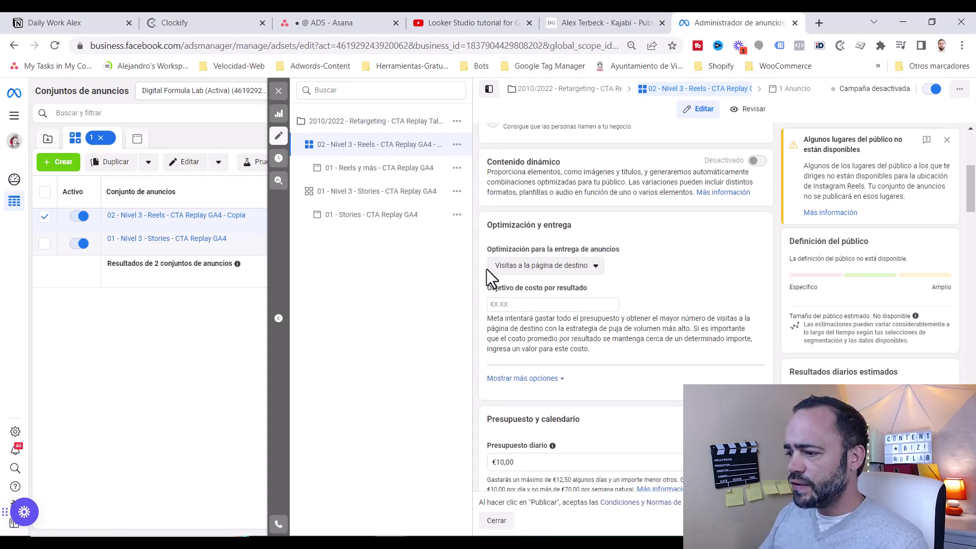
pyautogui.scroll(-6, 714, 315)
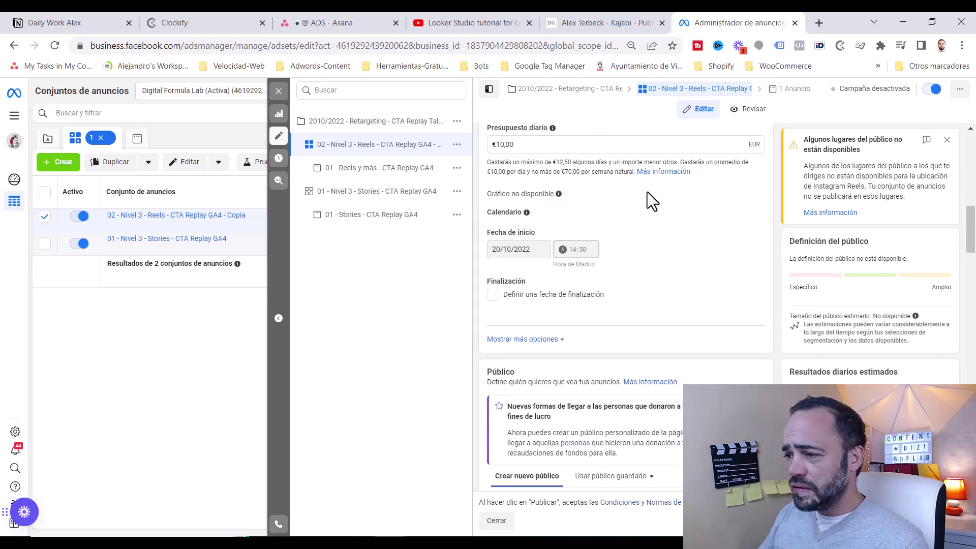
pyautogui.scroll(-5, 643, 212)
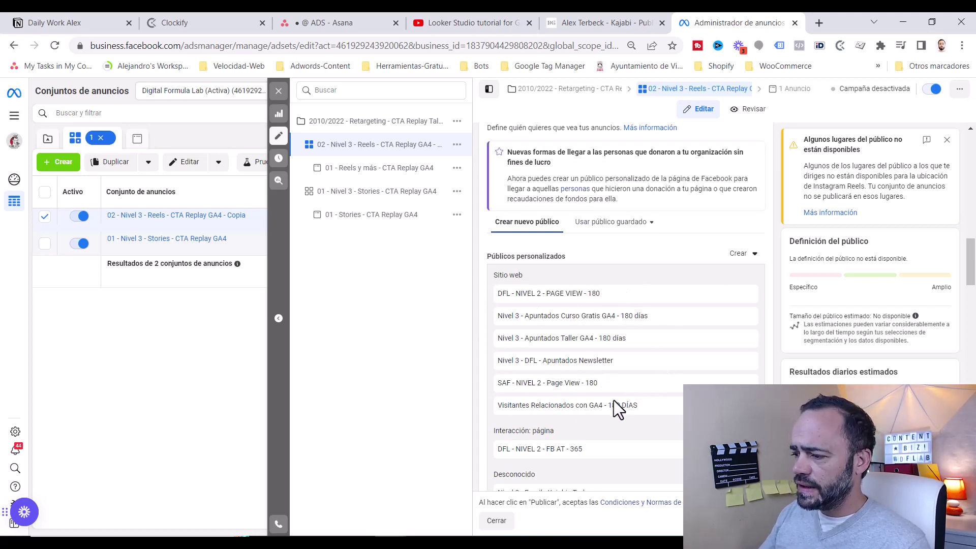
pyautogui.scroll(-1, 633, 367)
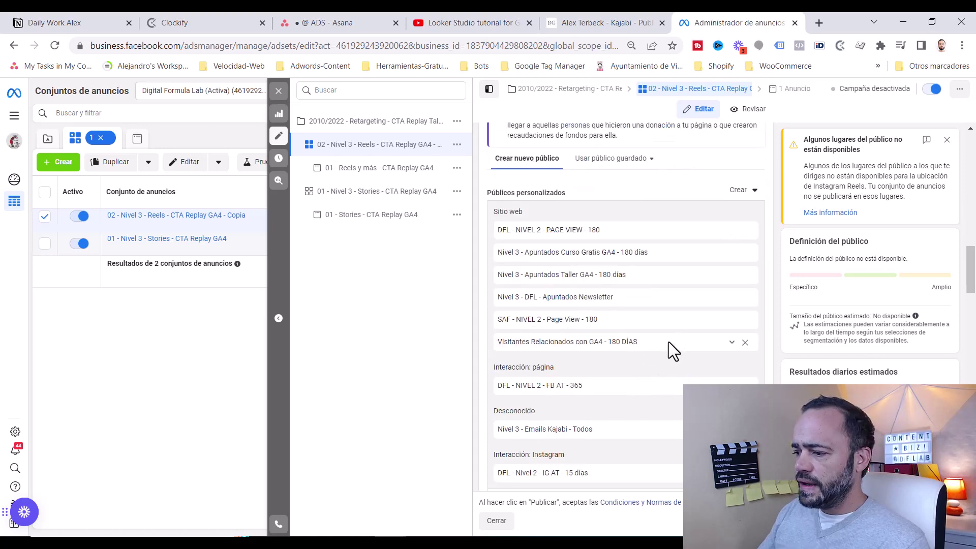
pyautogui.scroll(-4, 669, 342)
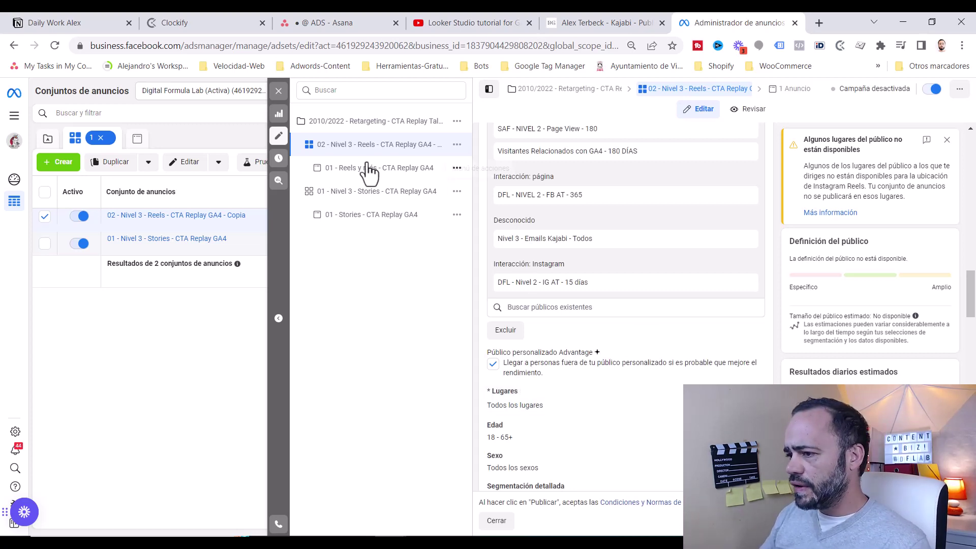
# Step: Examine the 01 - Nivel 3 - Stories ad set's audience and the 01 - Reels y más ad's setup, closing the editor
pyautogui.click(420, 200)
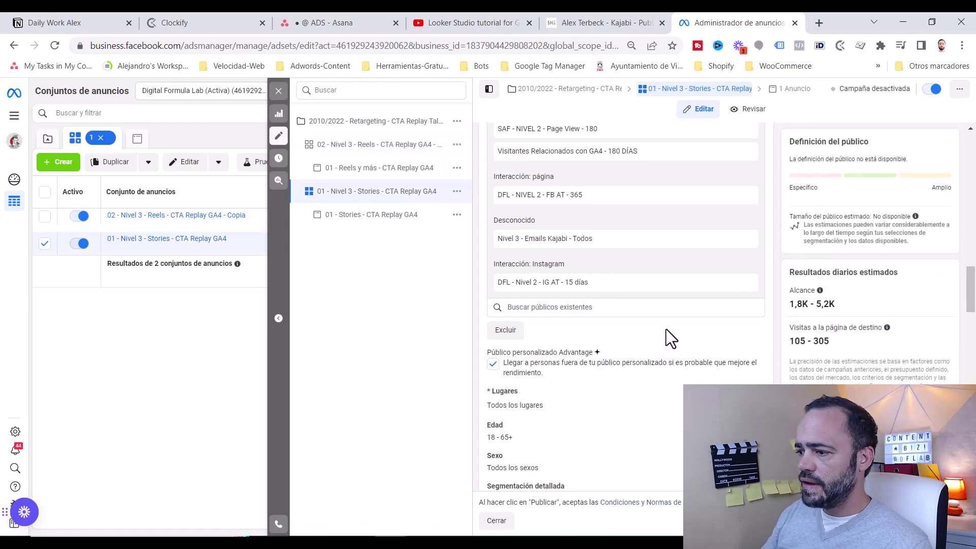
pyautogui.scroll(-1, 635, 351)
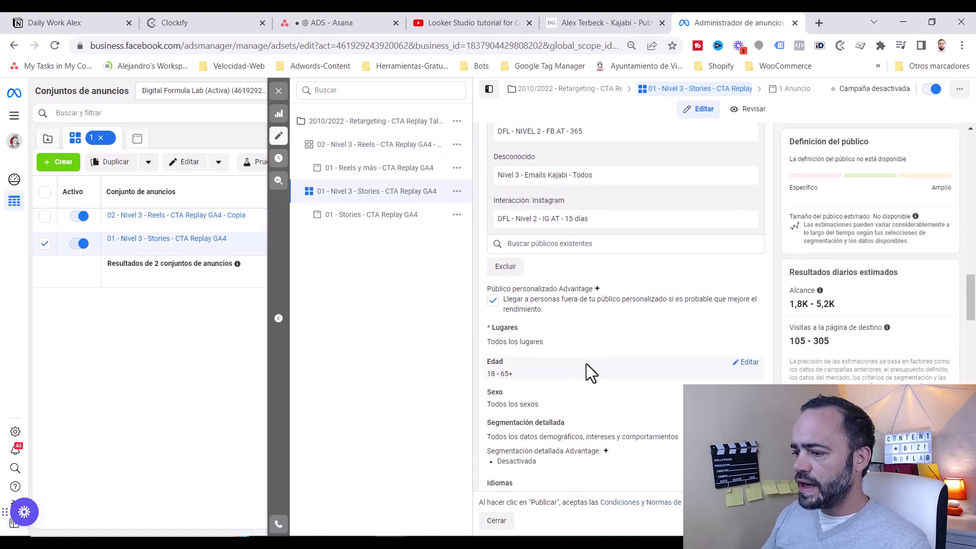
pyautogui.click(409, 169)
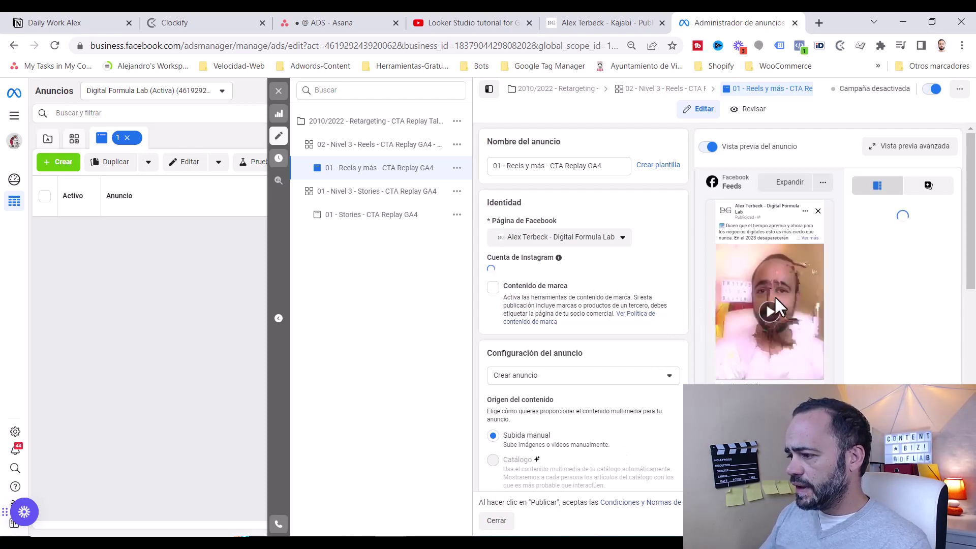
pyautogui.scroll(-3, 649, 276)
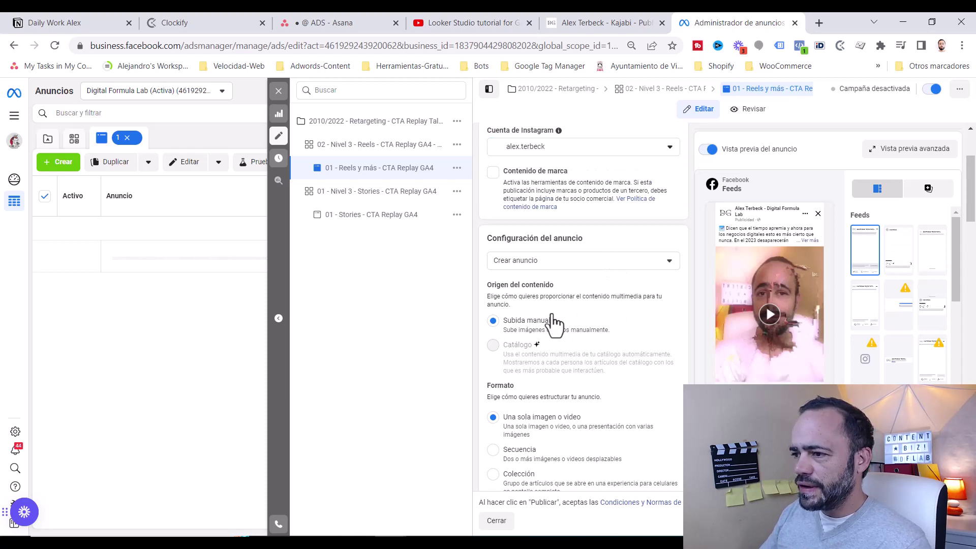
pyautogui.scroll(-1, 671, 313)
pyautogui.scroll(-2, 550, 383)
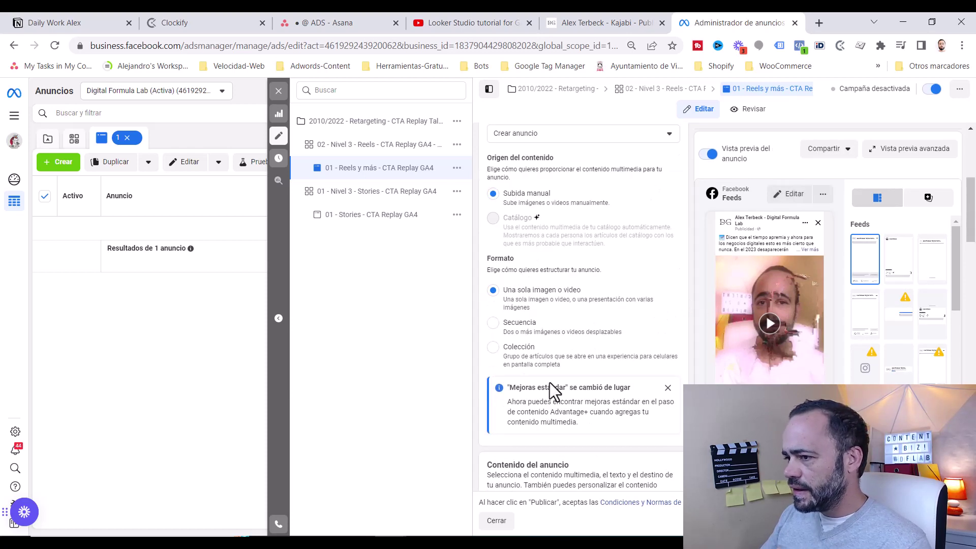
pyautogui.click(277, 95)
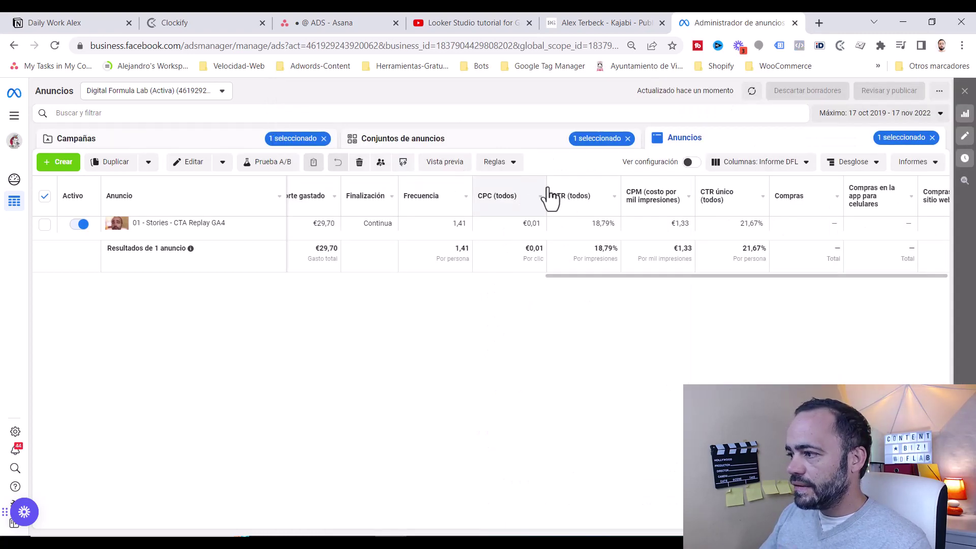
# Step: Break down the 01 - Stories - CTA Replay GA4 ad's results by delivery country (País) and review each country's metrics
pyautogui.click(846, 166)
pyautogui.moveTo(846, 193)
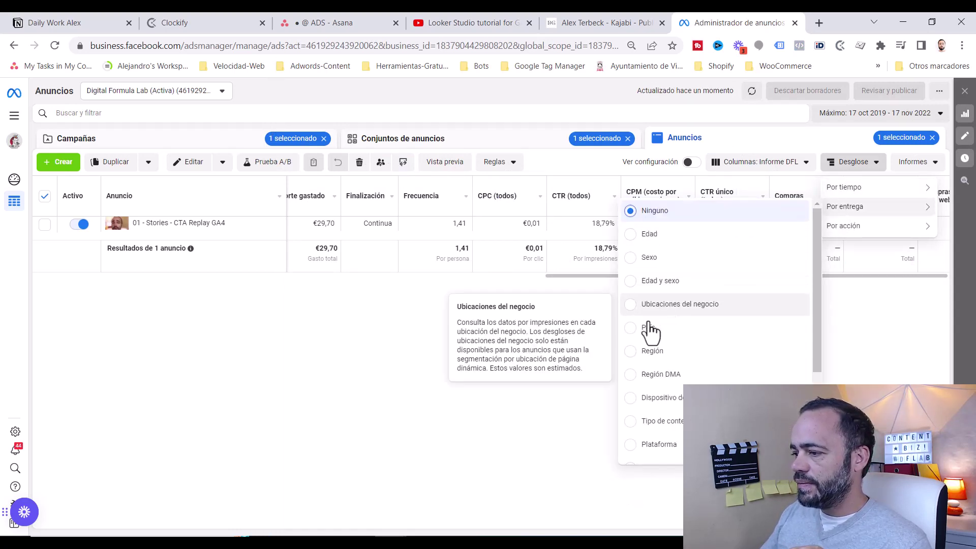
pyautogui.click(648, 327)
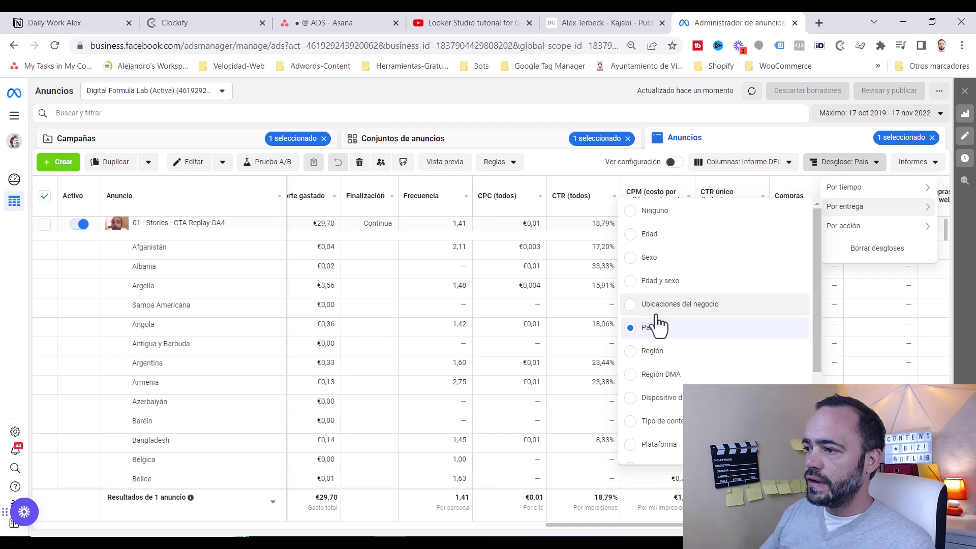
pyautogui.click(727, 145)
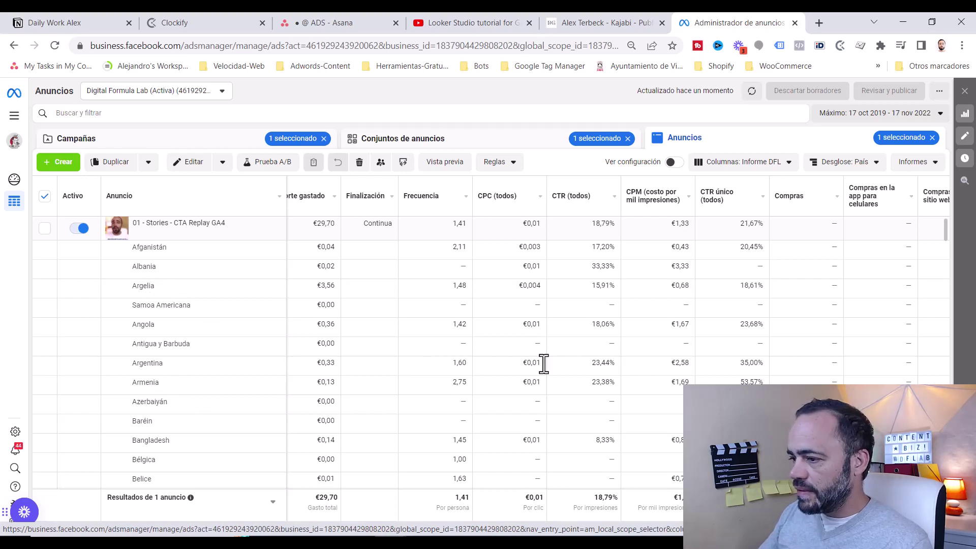
pyautogui.scroll(-3, 496, 387)
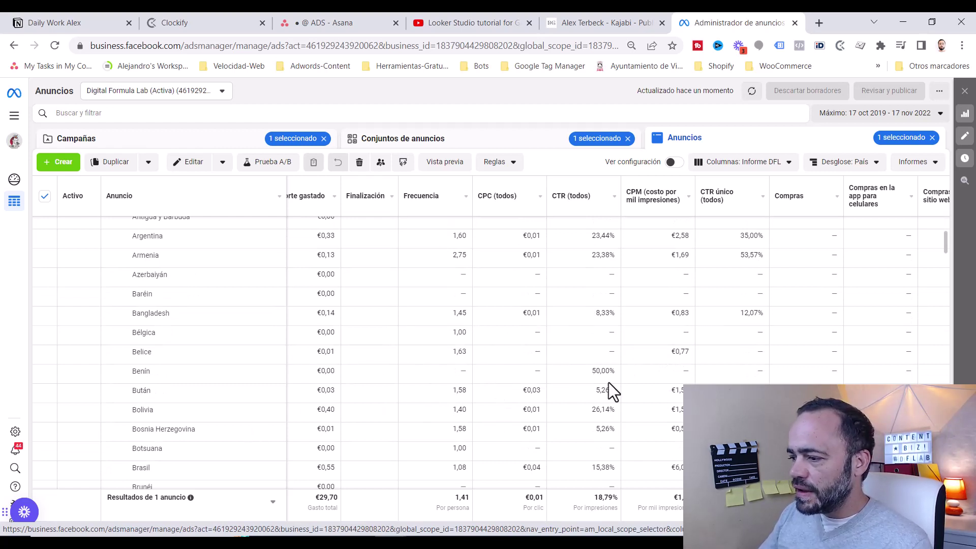
pyautogui.scroll(-5, 626, 378)
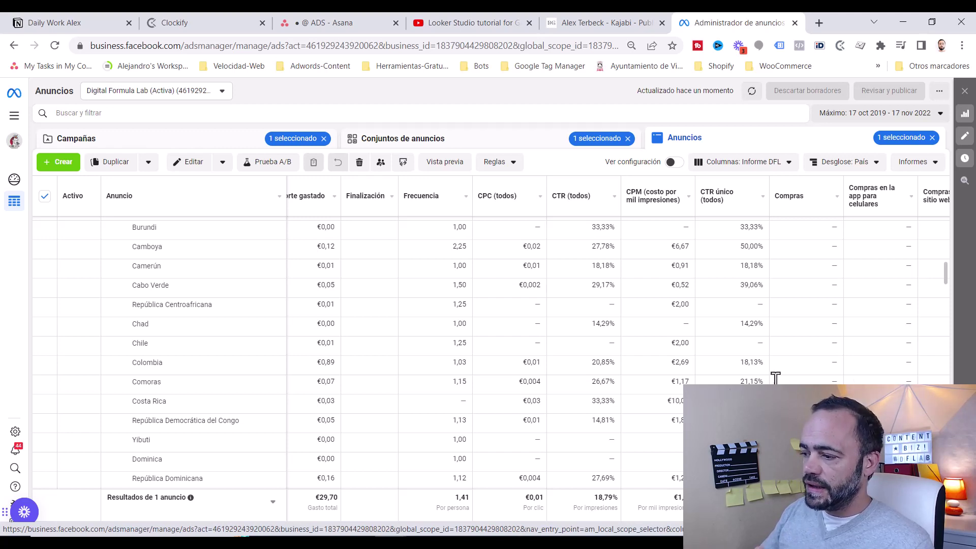
# Step: Switch to the Informe Preliminar report in Looker Studio and review its users, sessions, purchases, revenue and Agrupación de Canales table
pyautogui.scroll(-3, 701, 363)
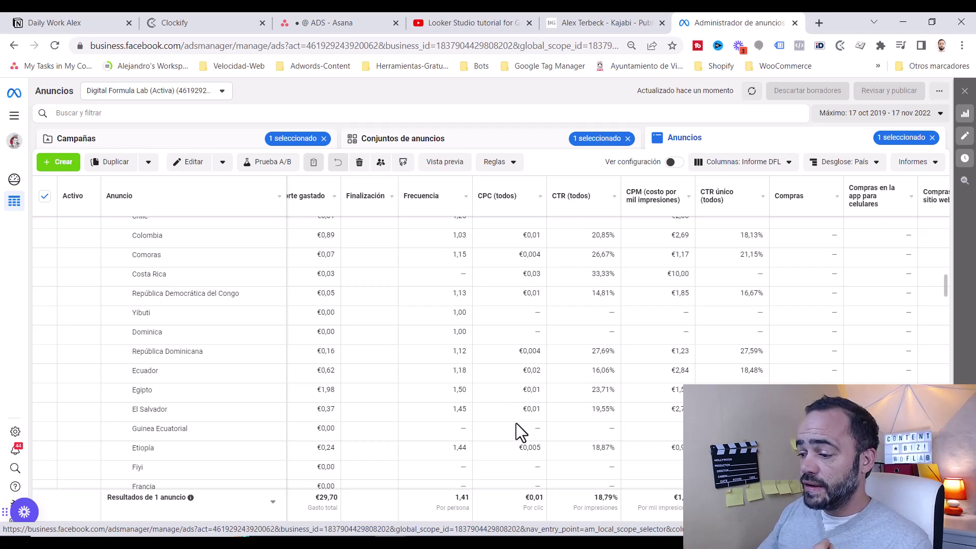
pyautogui.click(429, 526)
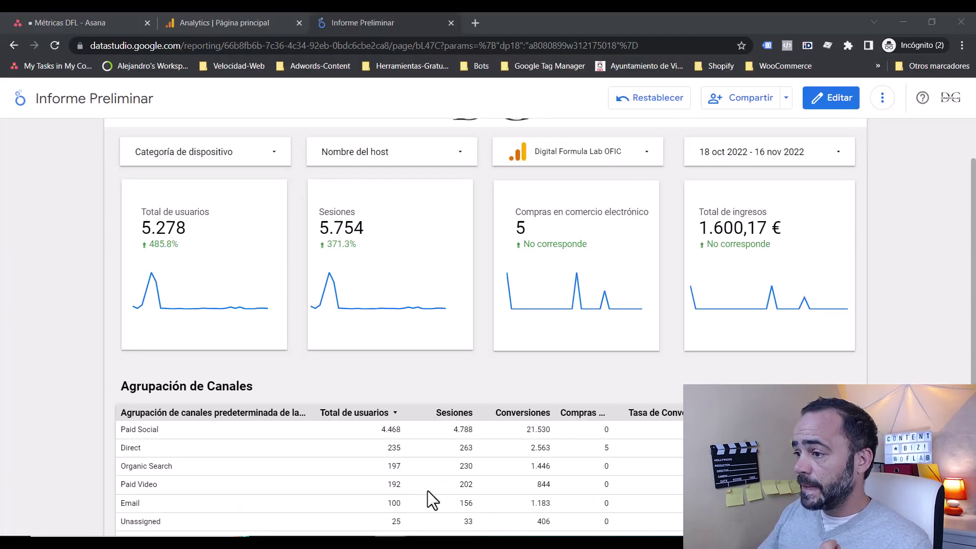
pyautogui.scroll(1, 196, 264)
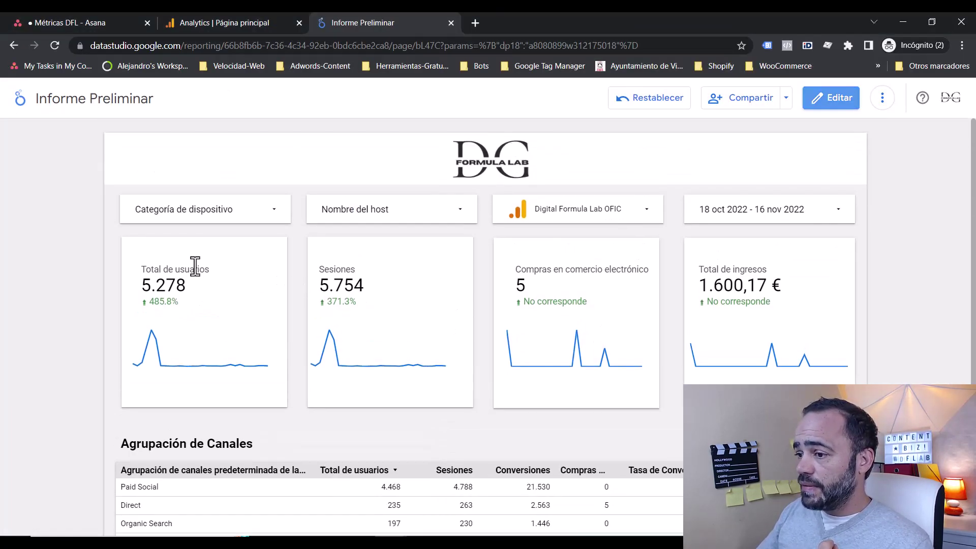
pyautogui.scroll(-3, 195, 246)
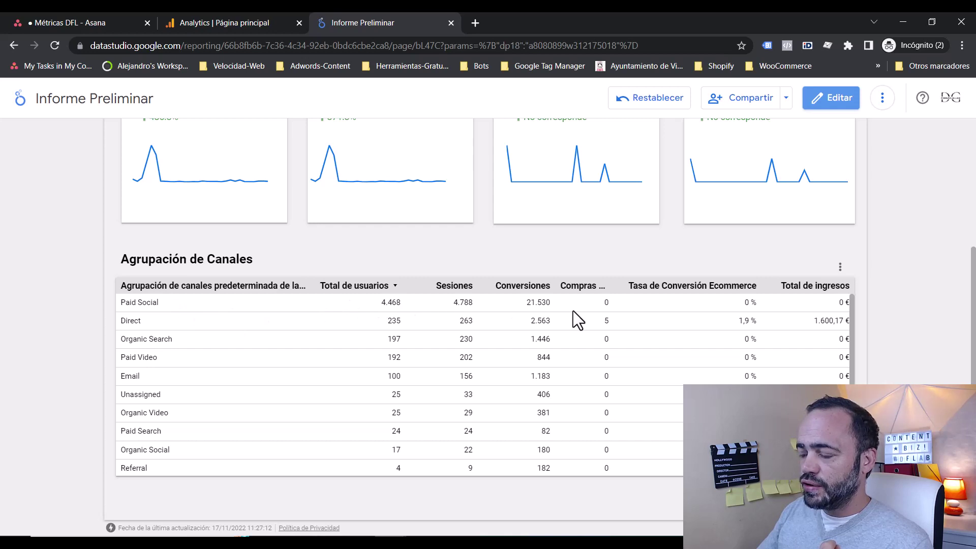
pyautogui.scroll(3, 646, 336)
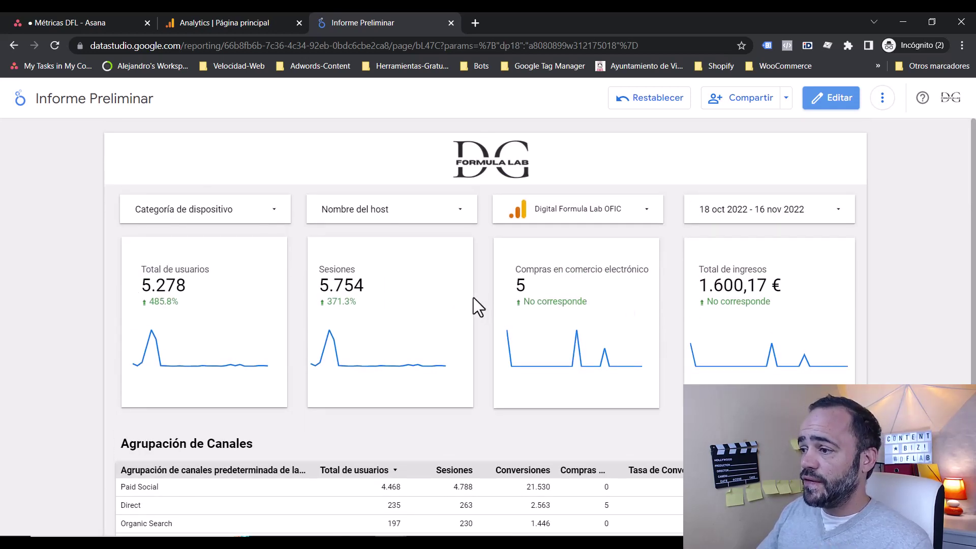
# Step: Open the Dashboard Digital Formula Lab report and examine the Datos Generales traffic trend, world map and country distribution
pyautogui.click(603, 66)
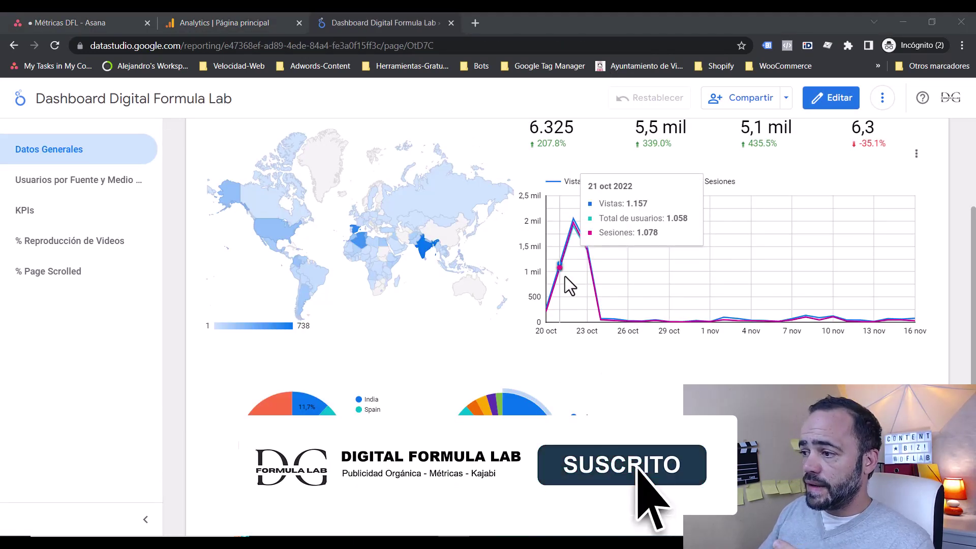
pyautogui.scroll(2, 566, 276)
pyautogui.scroll(-1, 537, 368)
pyautogui.scroll(-1, 427, 286)
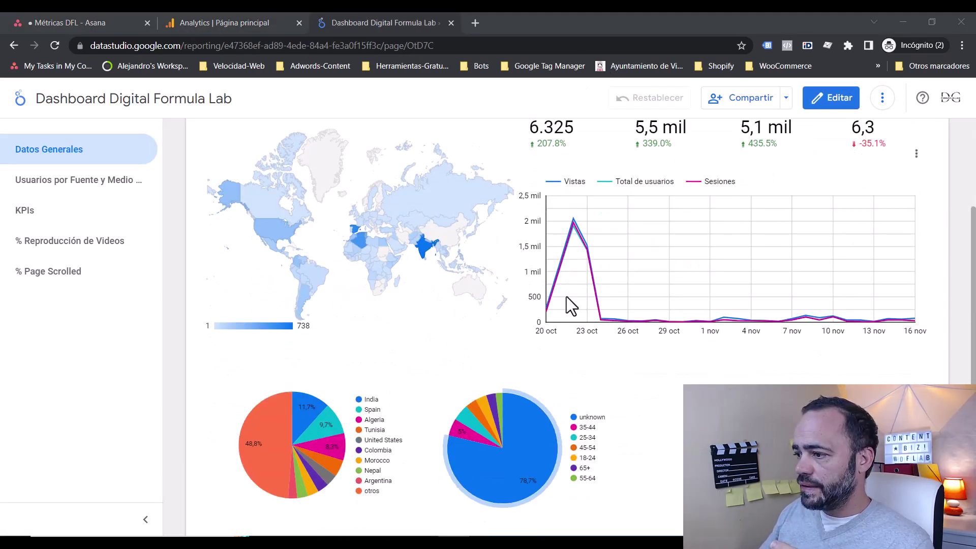
pyautogui.moveTo(572, 246)
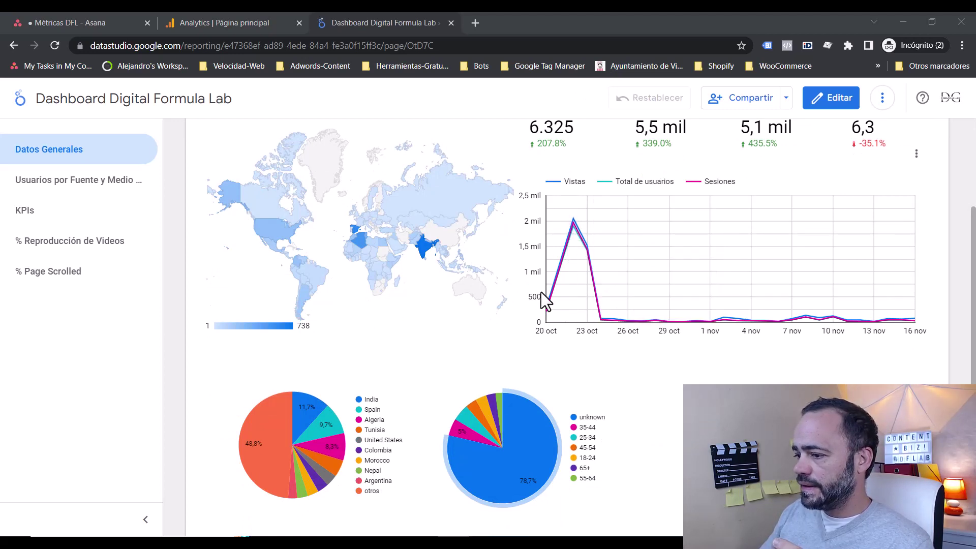
pyautogui.moveTo(274, 422)
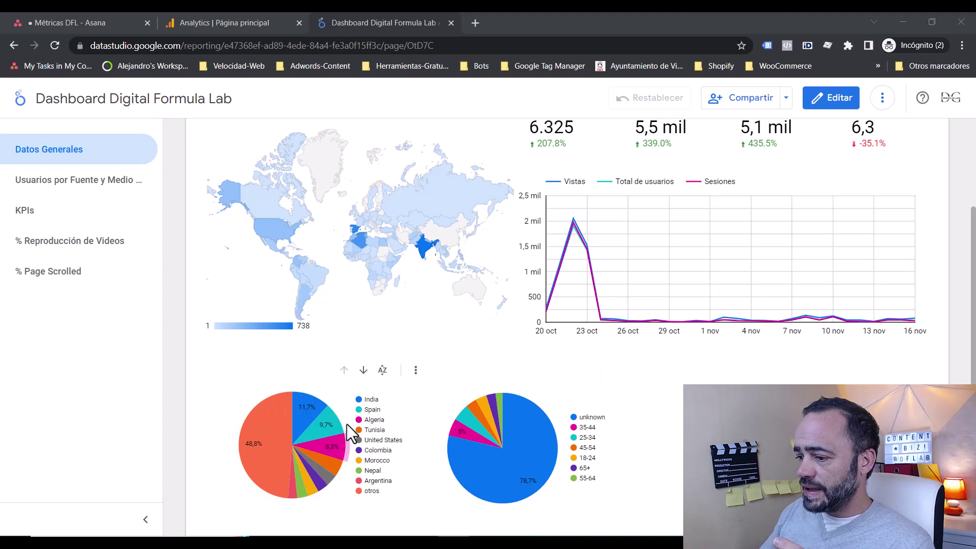
pyautogui.moveTo(326, 425)
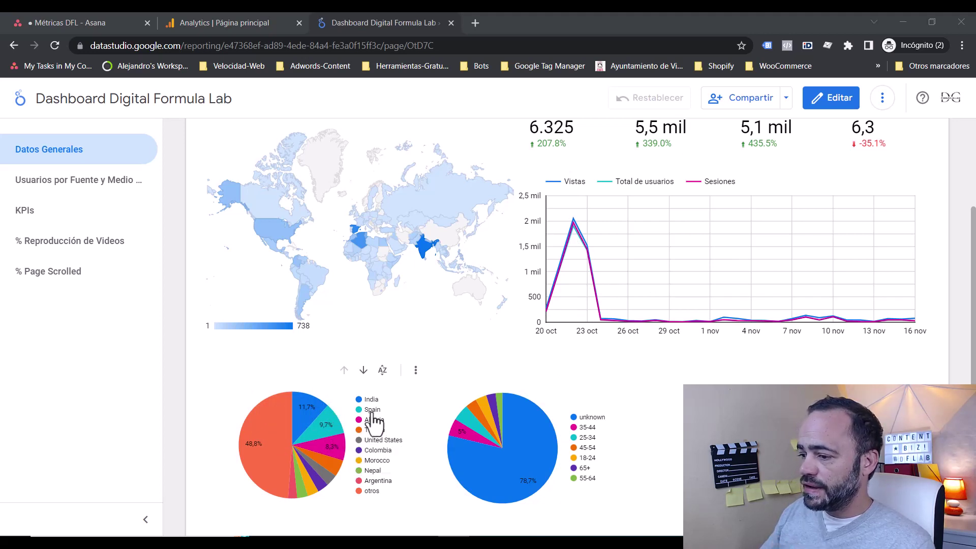
# Step: Set the Datos Generales page's date range to 20 October 2022 through 29 October 2022
pyautogui.scroll(2, 661, 330)
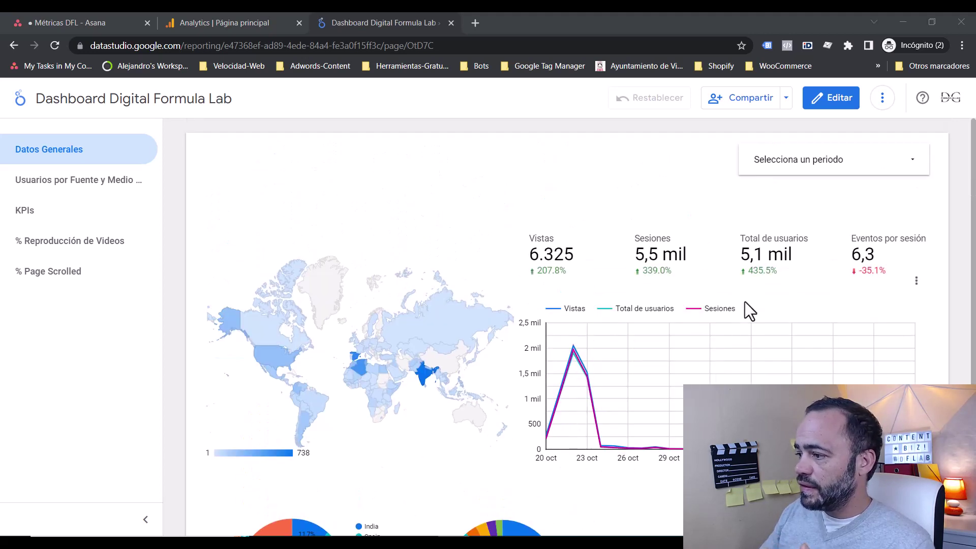
pyautogui.click(829, 171)
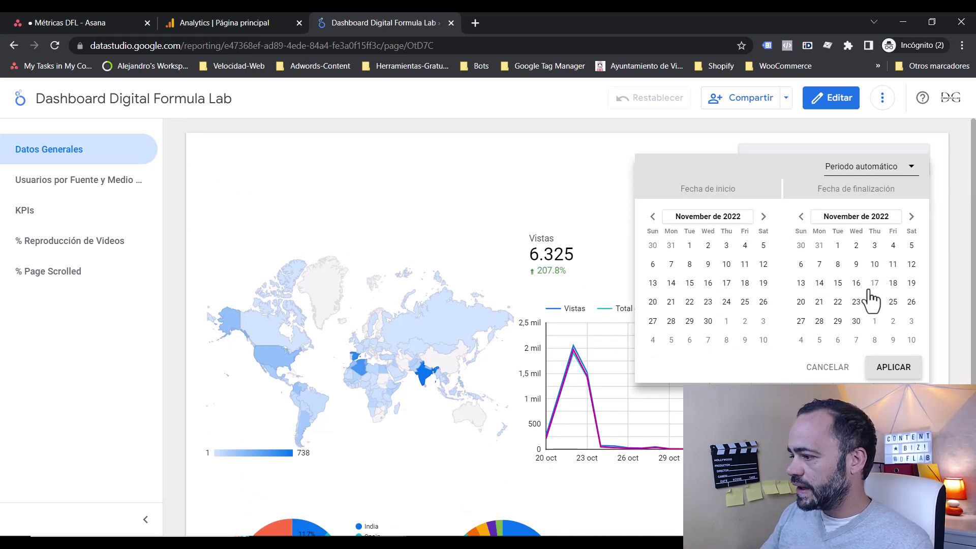
pyautogui.click(802, 303)
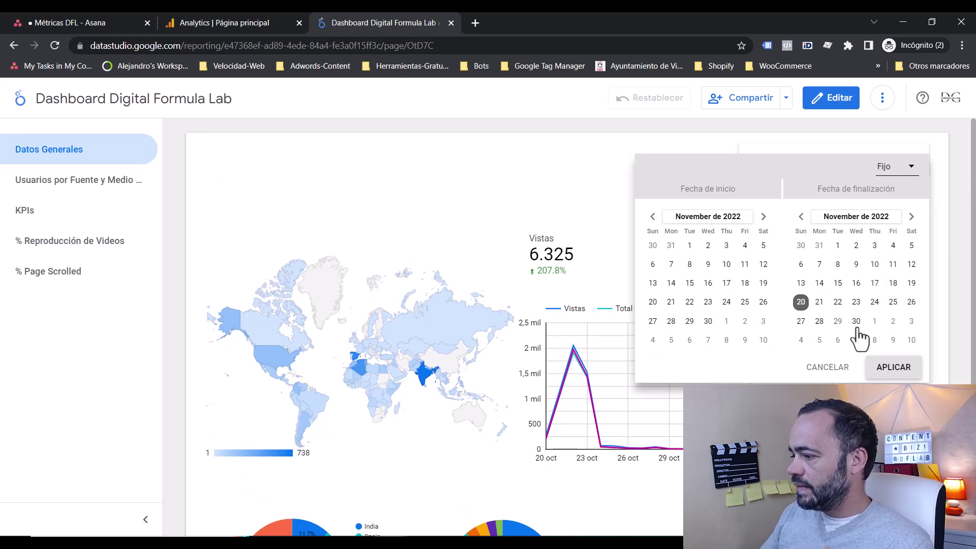
pyautogui.click(837, 322)
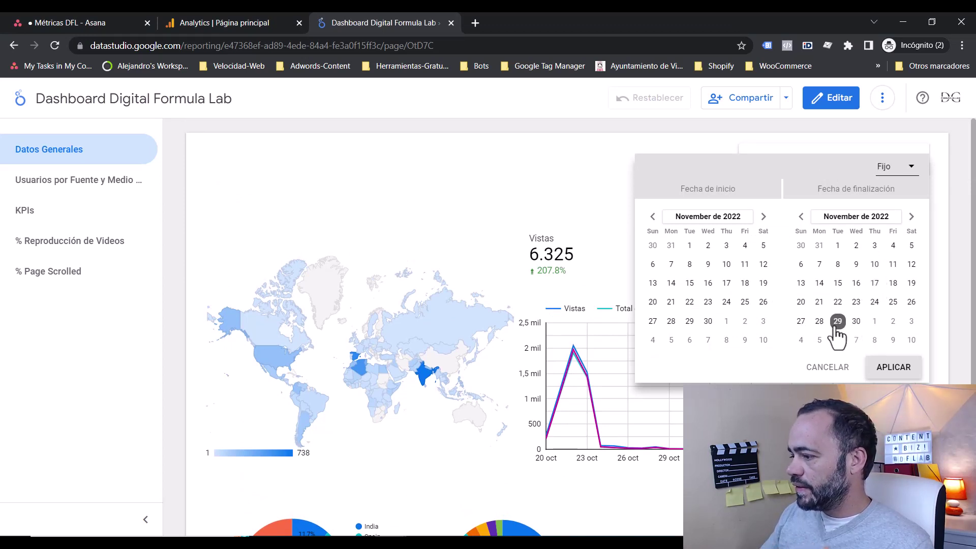
pyautogui.click(653, 303)
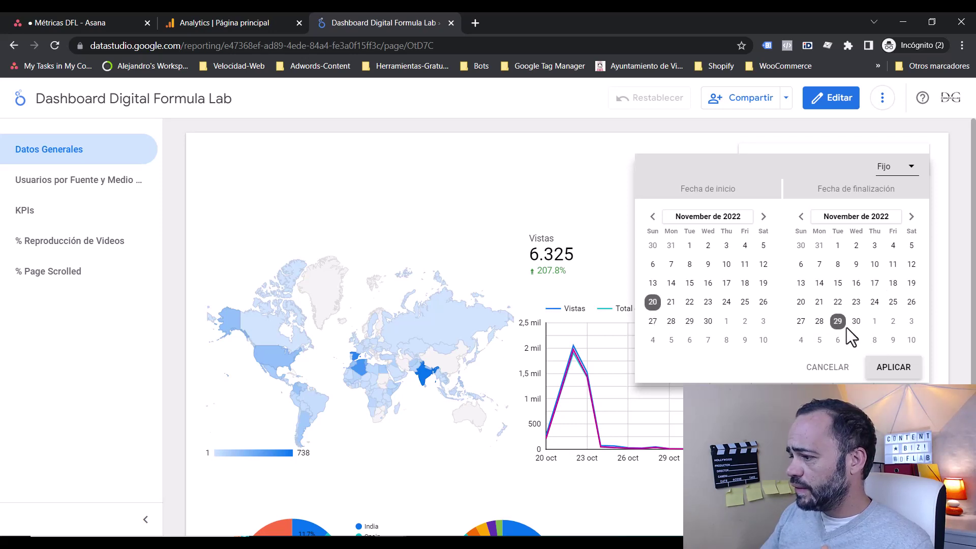
pyautogui.click(801, 218)
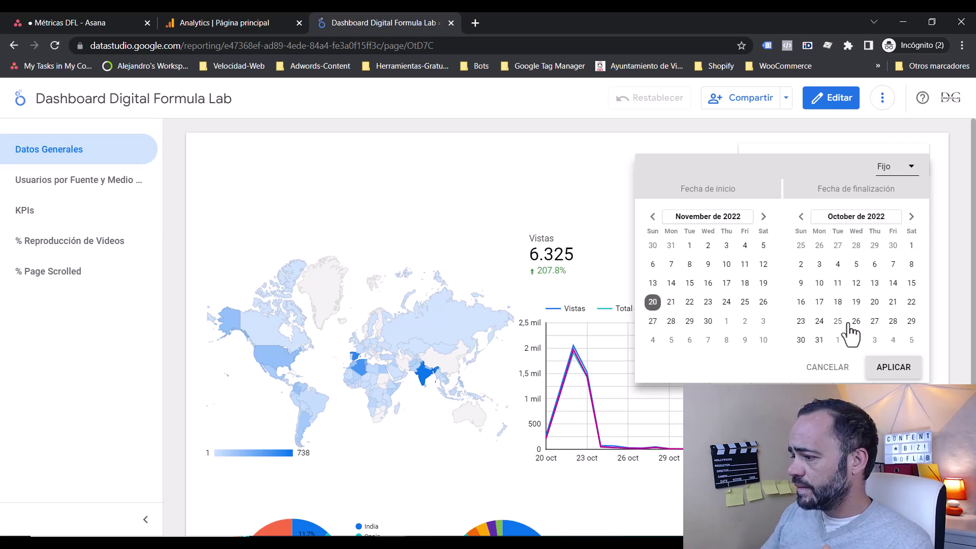
pyautogui.click(911, 322)
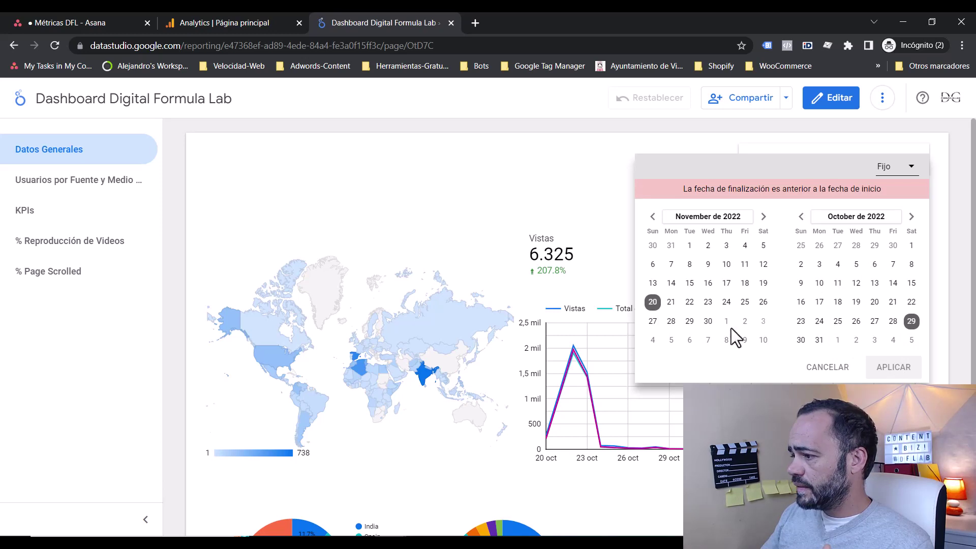
pyautogui.click(653, 217)
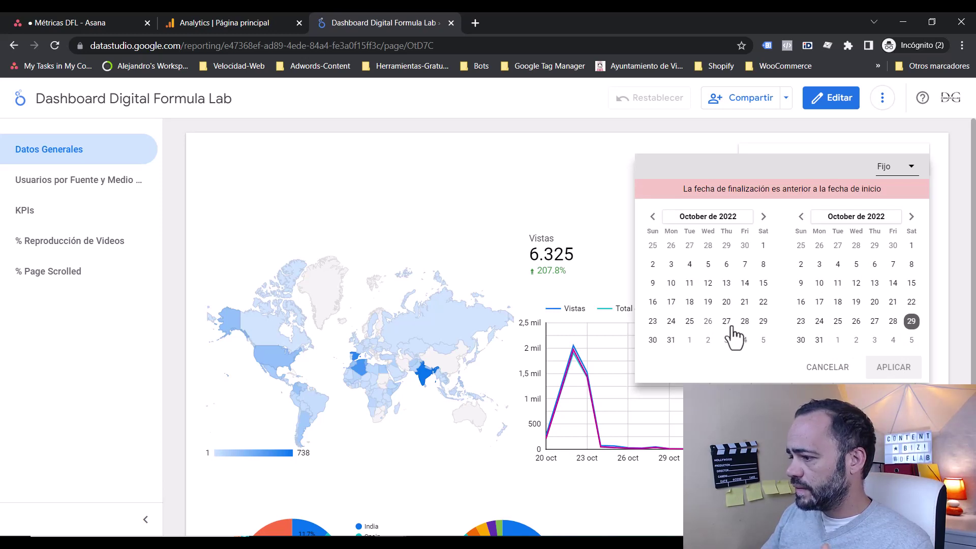
pyautogui.click(727, 302)
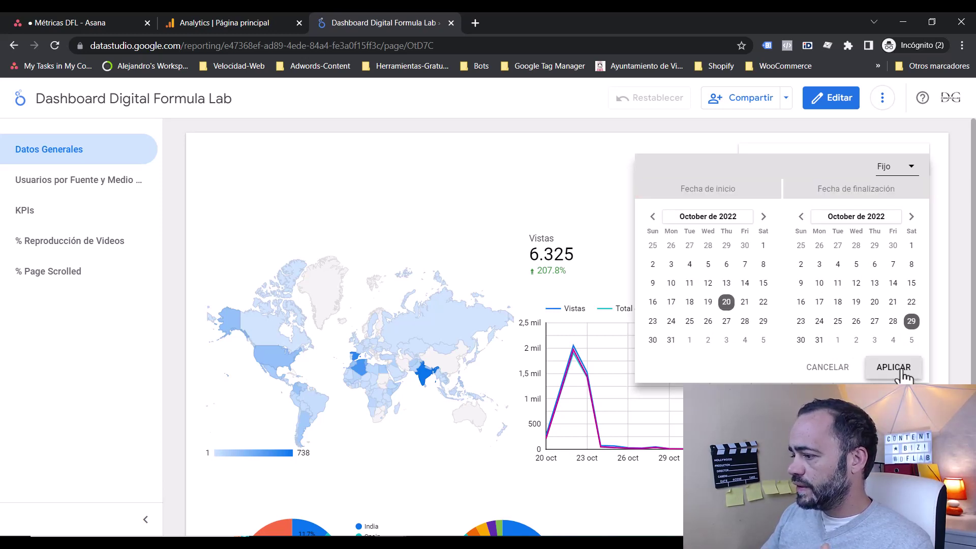
pyautogui.click(893, 368)
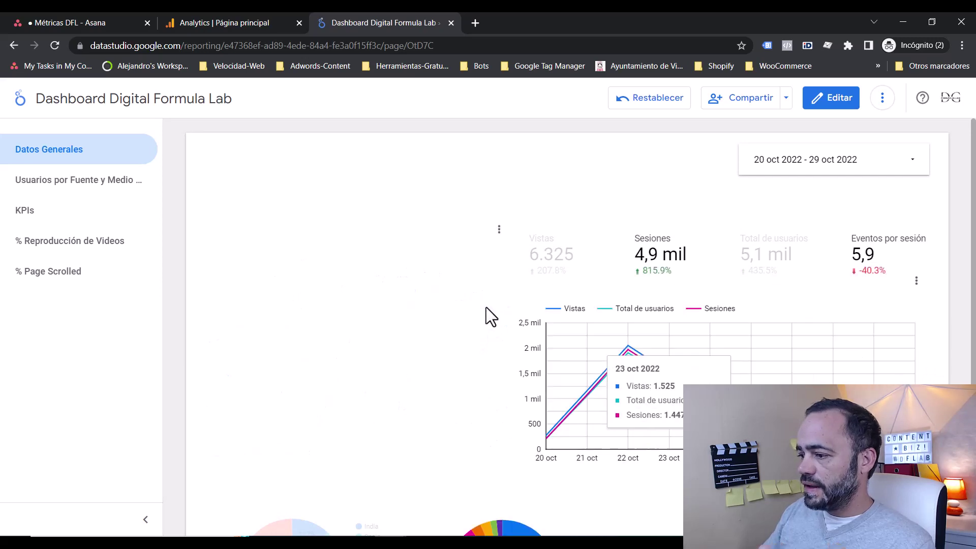
# Step: Examine the country pie chart on the Datos Generales page, checking the shares of the individual countries
pyautogui.scroll(-3, 670, 330)
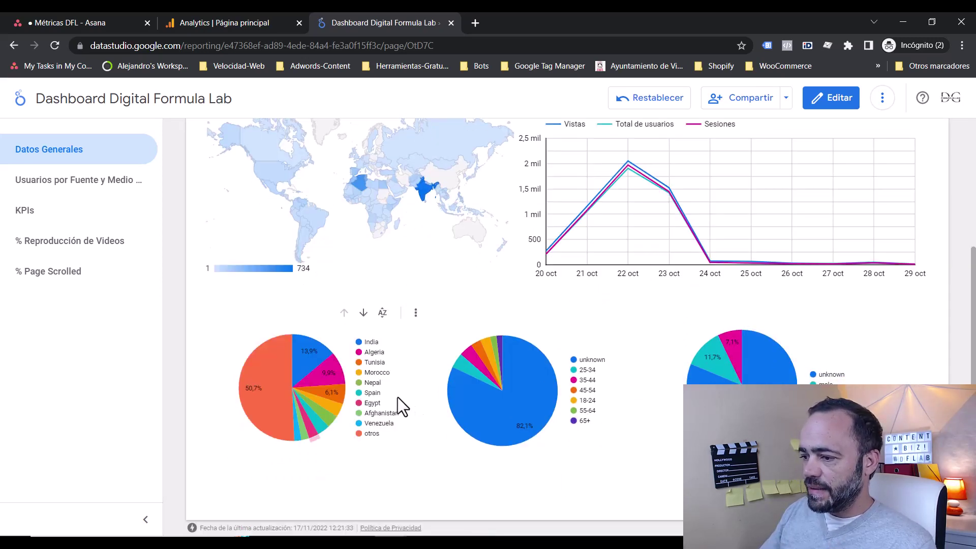
pyautogui.moveTo(278, 378)
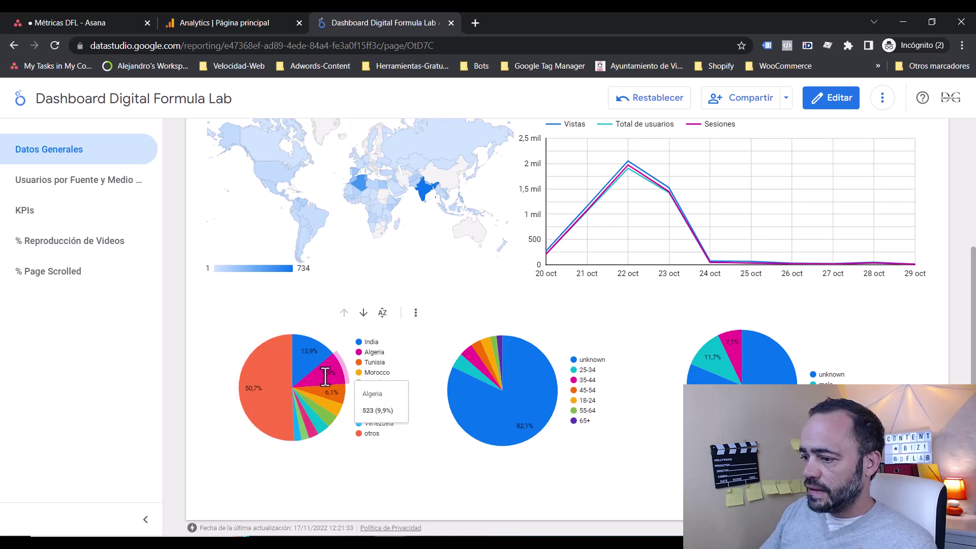
pyautogui.moveTo(334, 392)
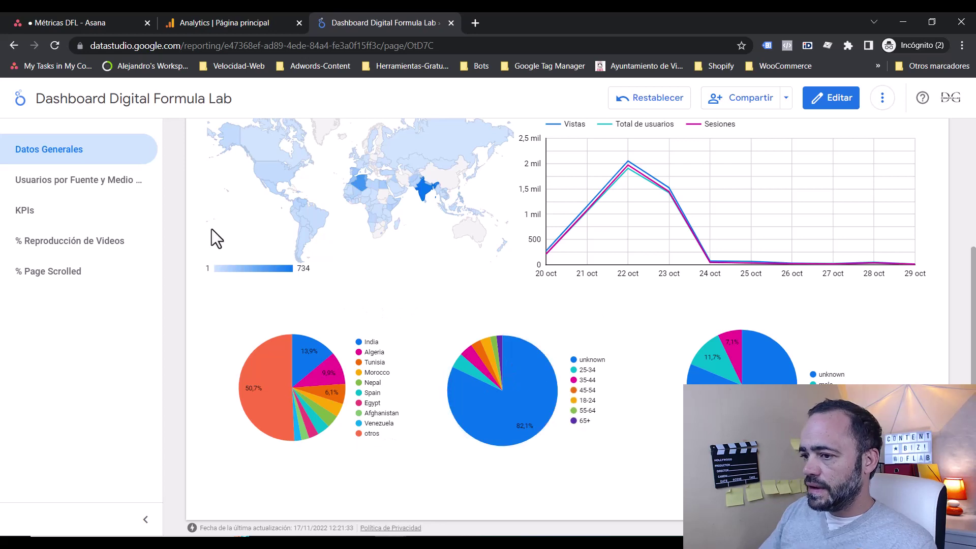
# Step: Open the Usuarios por Fuente y Medio page and review the traffic source trend, medium and channel grouping views
pyautogui.click(91, 186)
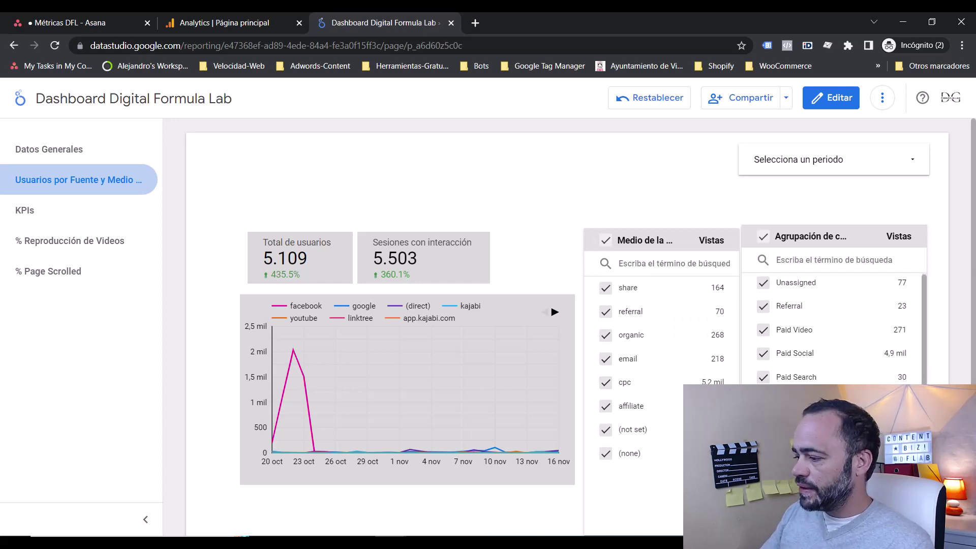
pyautogui.moveTo(974, 253); pyautogui.dragTo(973, 356)
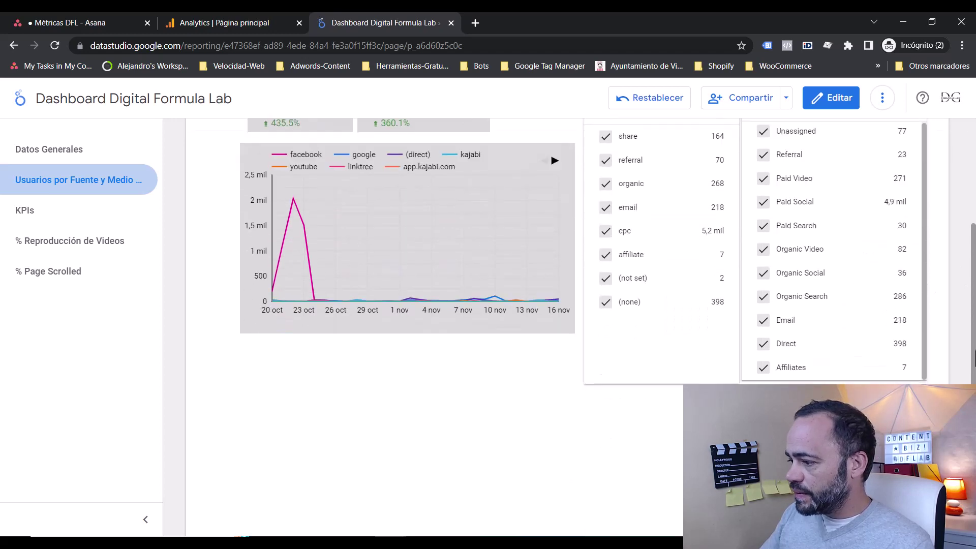
pyautogui.scroll(1, 973, 356)
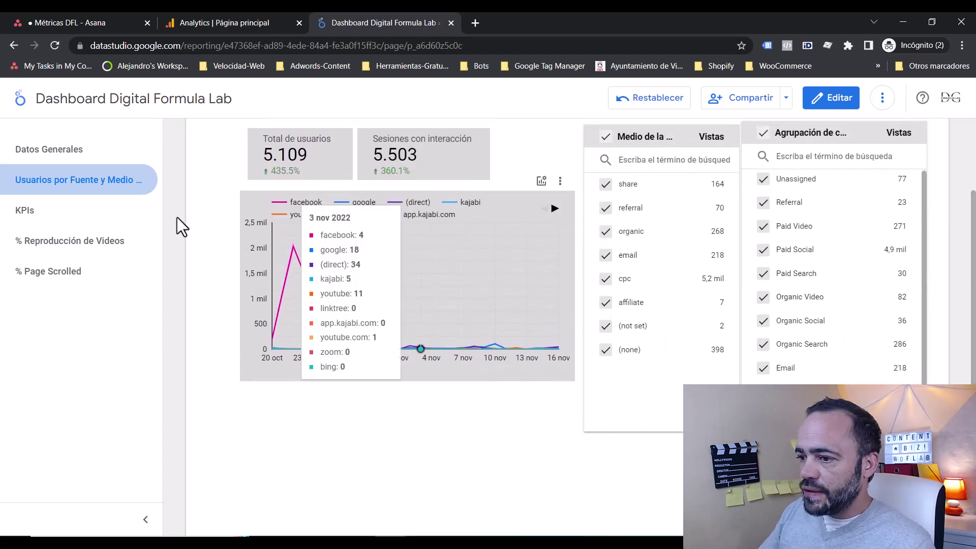
pyautogui.moveTo(295, 246)
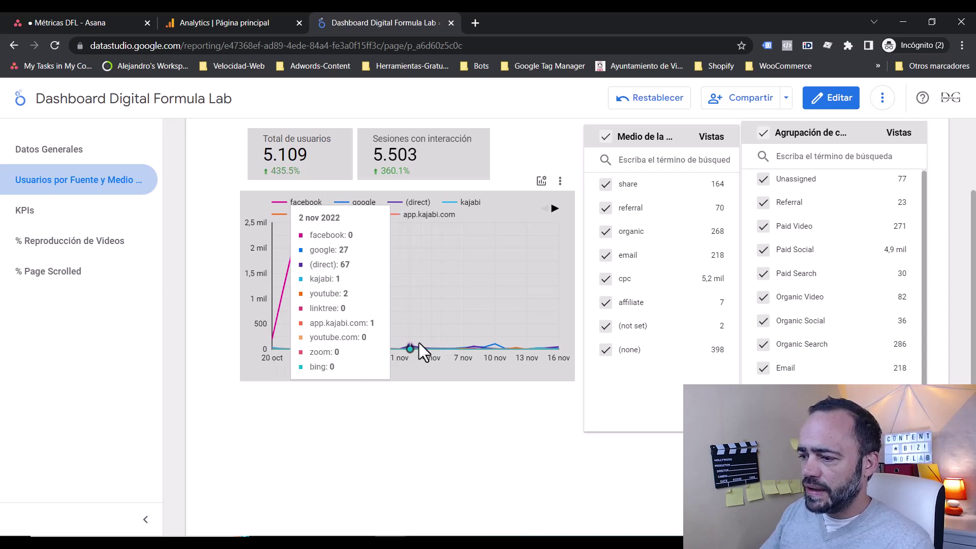
# Step: Open the KPIs page and limit its blog and total page views to 20–29 October 2022
pyautogui.click(47, 224)
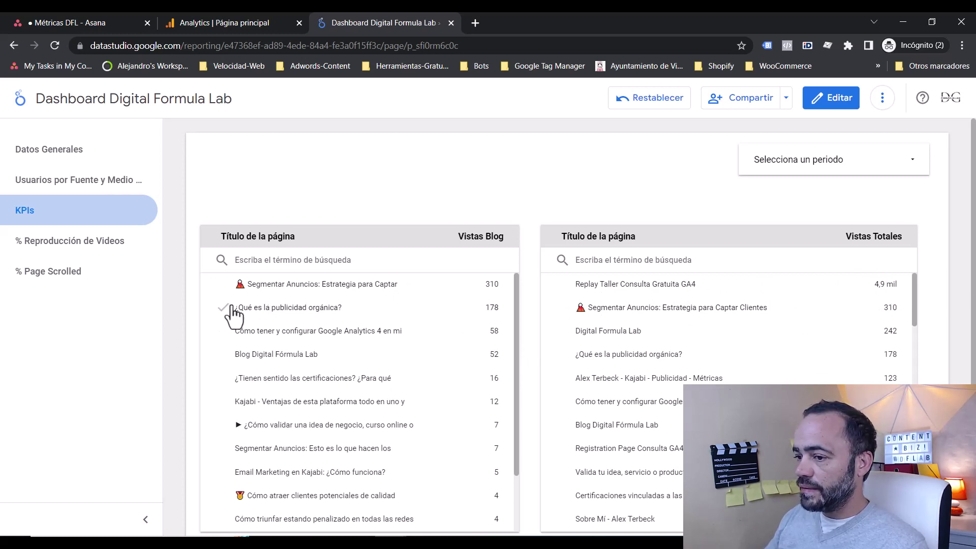
pyautogui.click(833, 162)
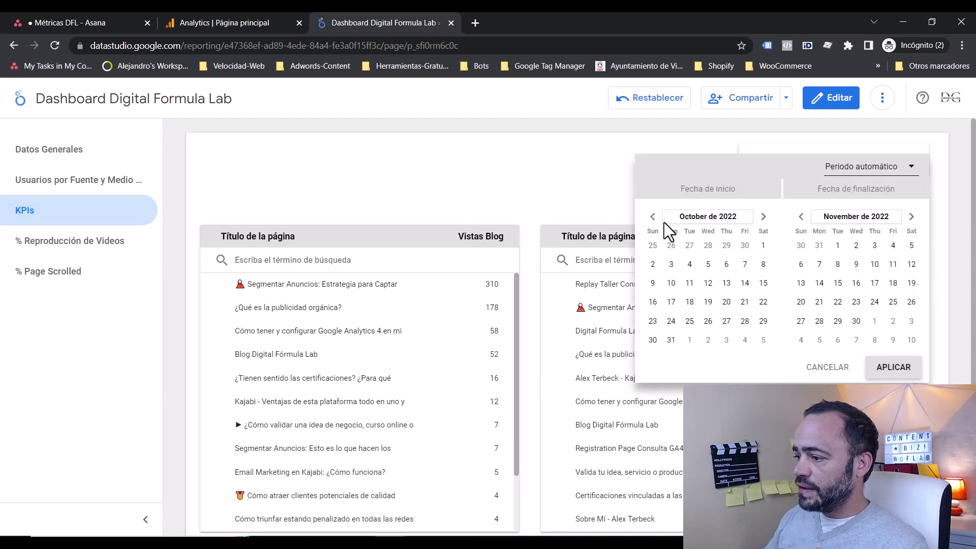
pyautogui.click(725, 304)
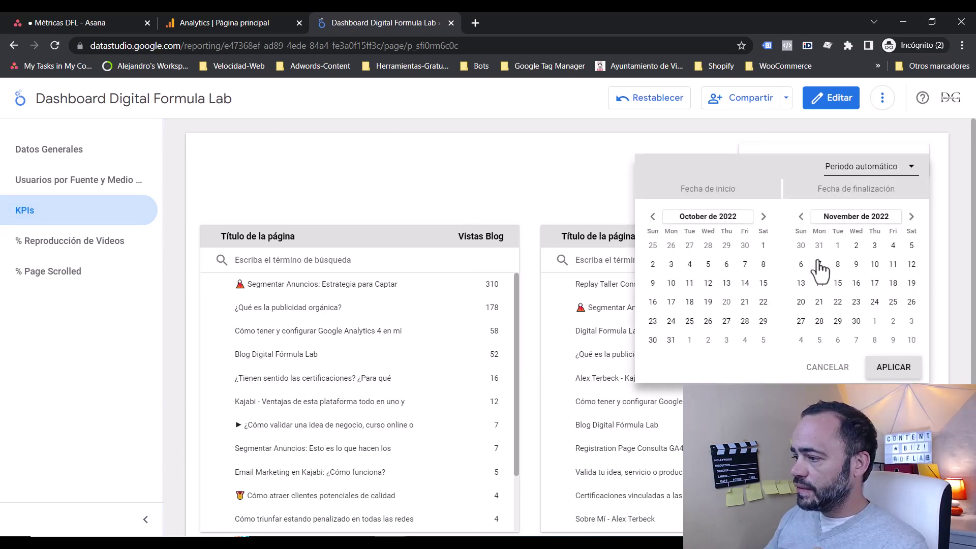
pyautogui.click(800, 218)
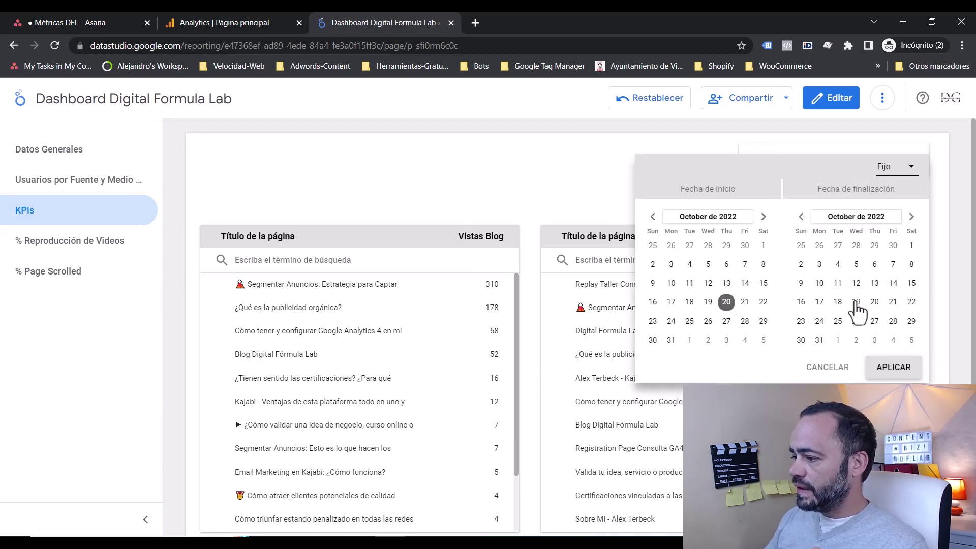
pyautogui.click(893, 371)
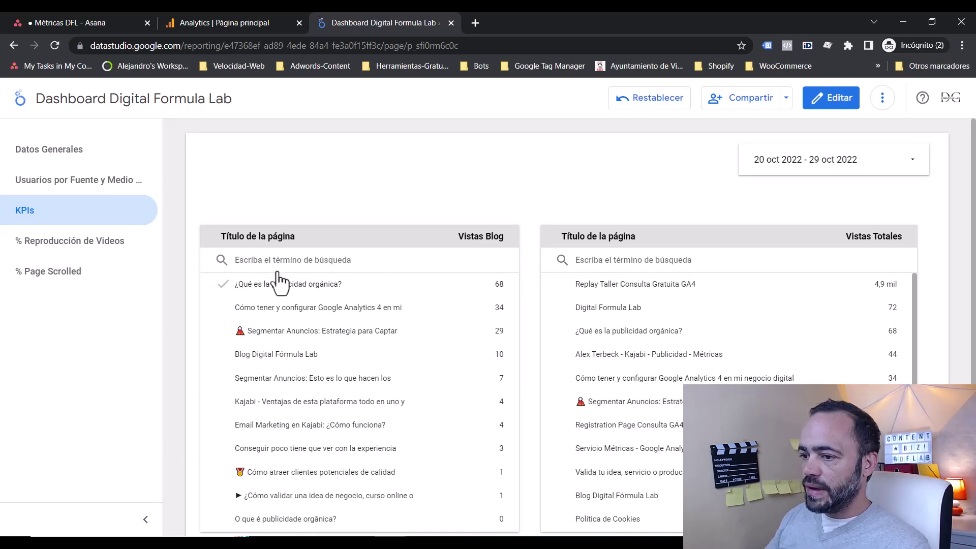
# Step: Open the % Reproducción de Videos page and set its video percentage chart's period to 20–29 October 2022
pyautogui.click(68, 244)
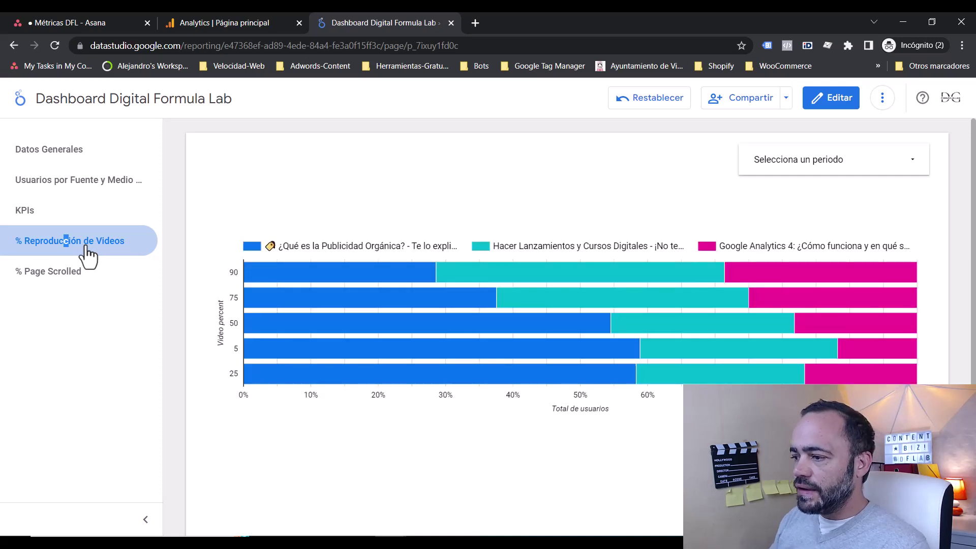
pyautogui.moveTo(295, 288)
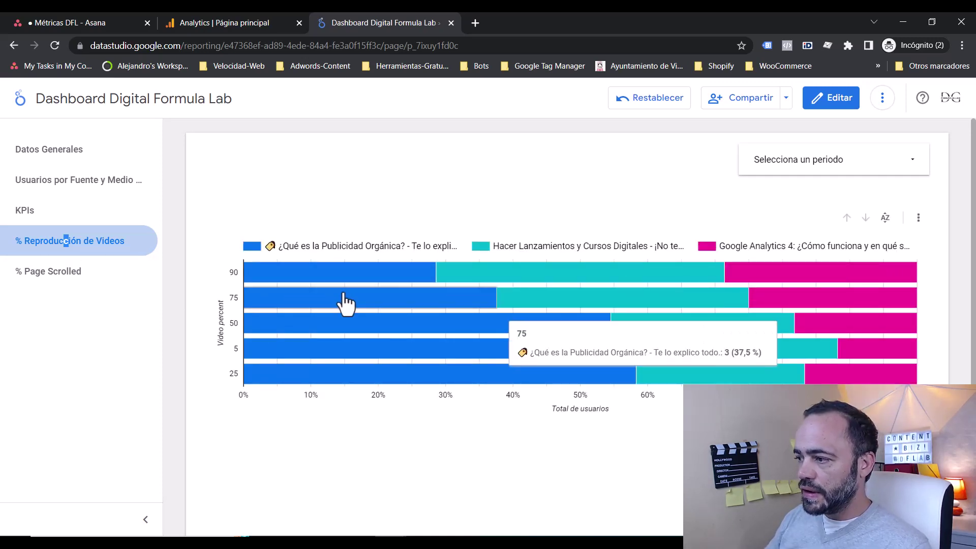
pyautogui.click(835, 159)
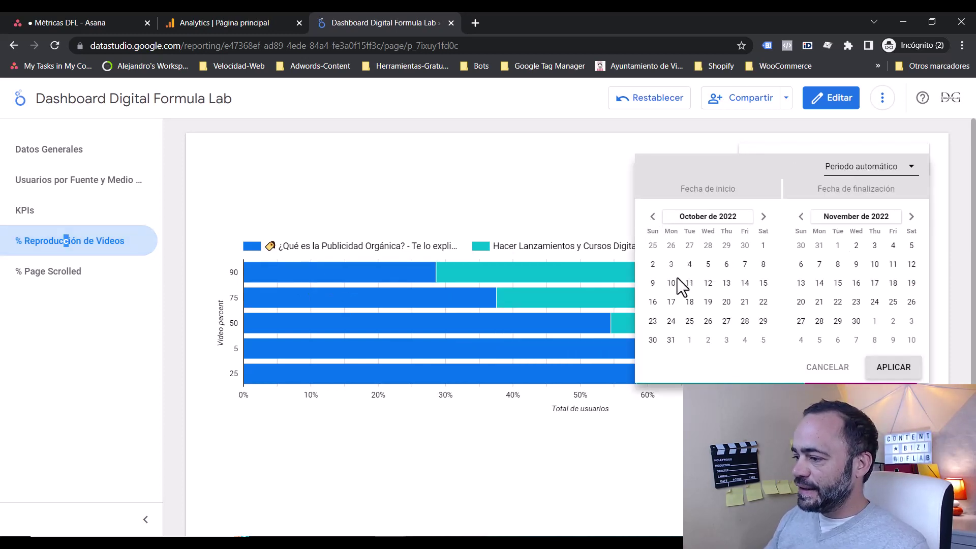
pyautogui.click(727, 302)
pyautogui.click(801, 217)
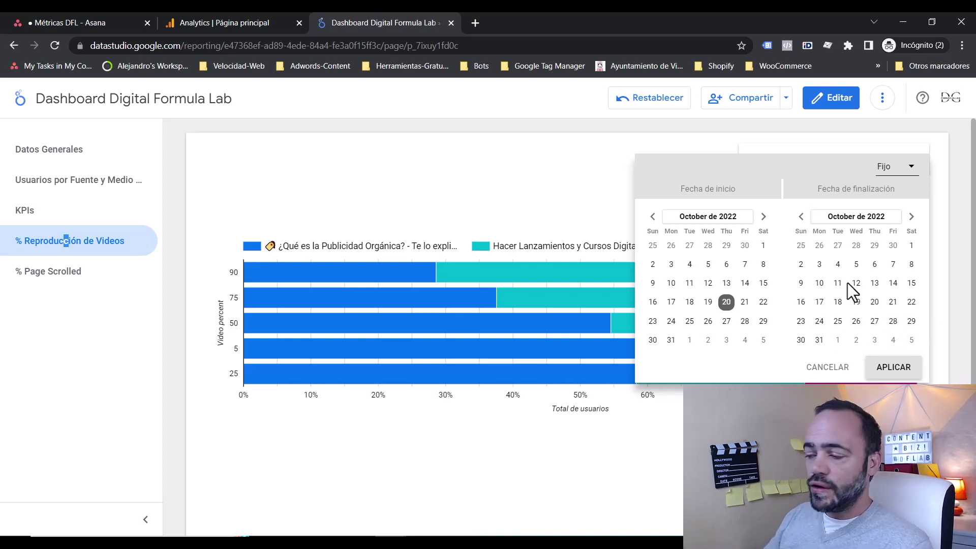
pyautogui.click(911, 321)
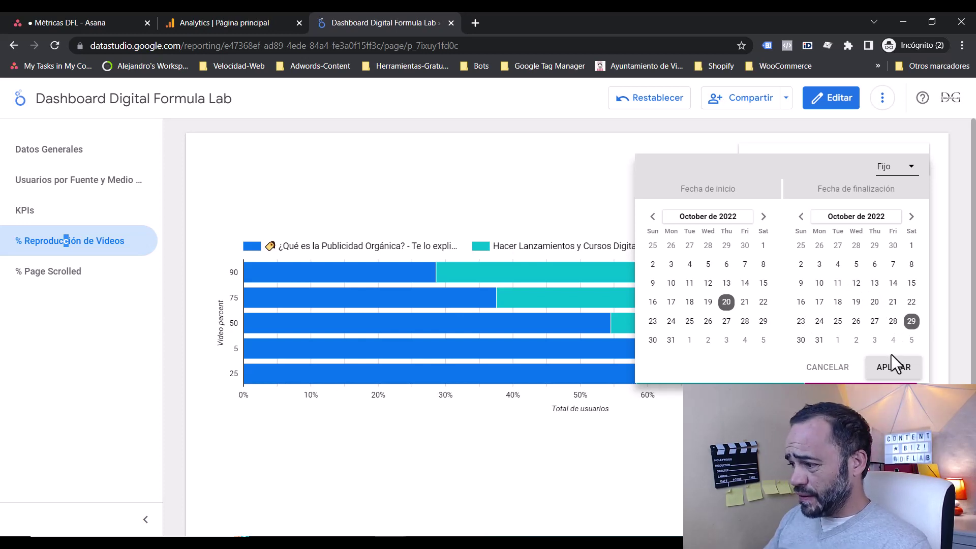
pyautogui.click(876, 370)
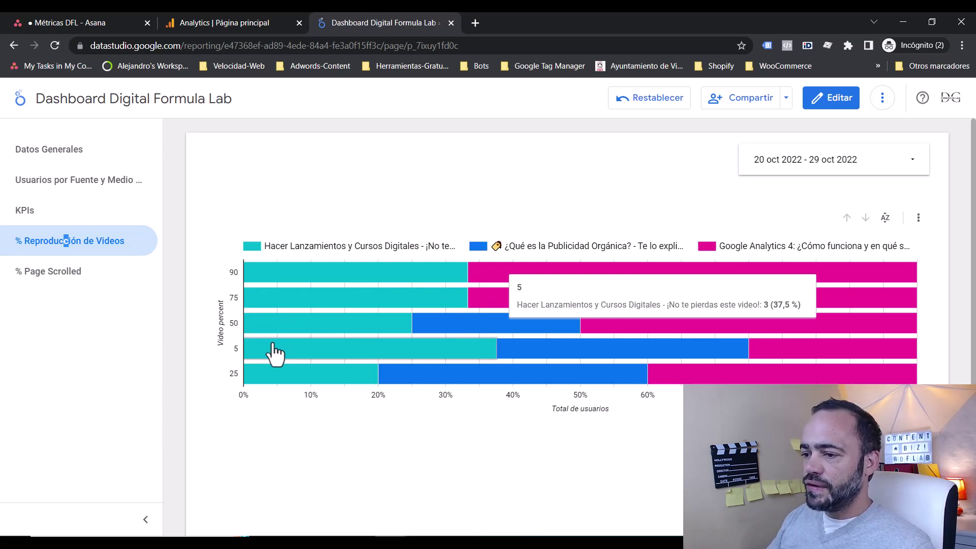
# Step: Open the % Page Scrolled page of the dashboard
pyautogui.click(45, 274)
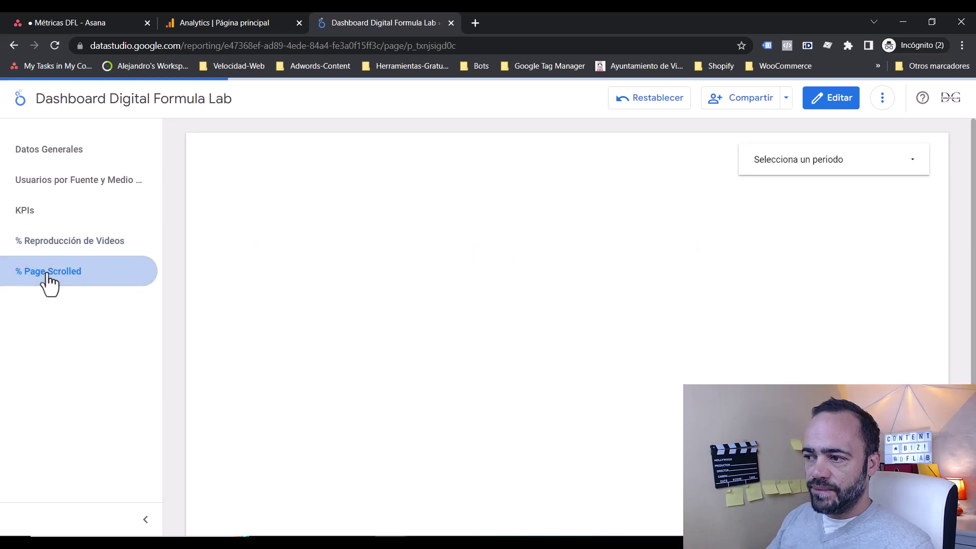